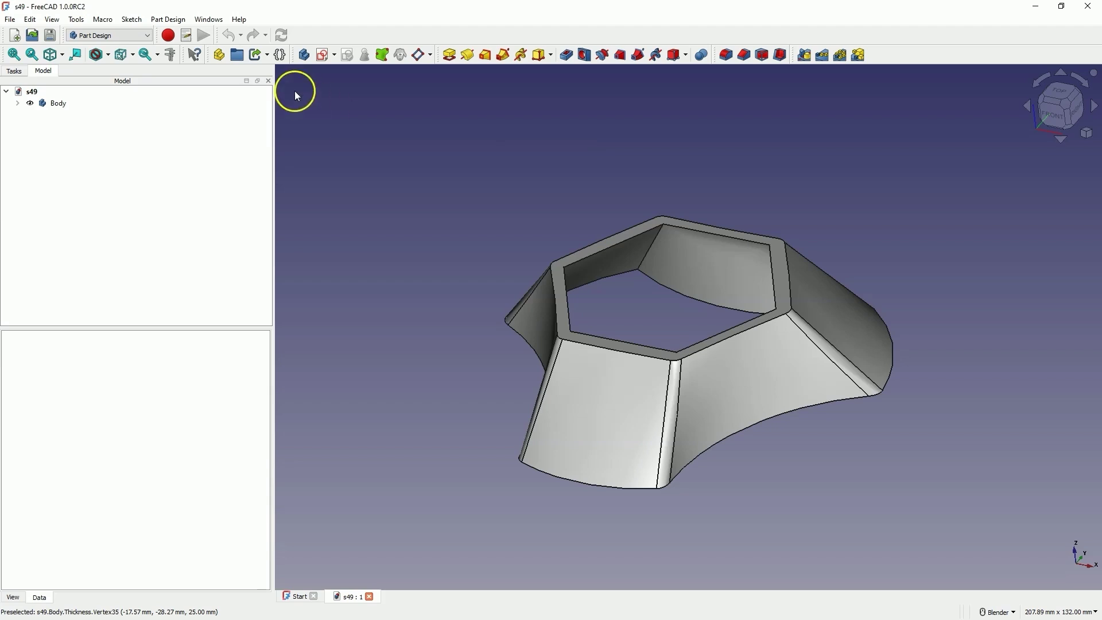
- Start a new Parametric Part document and create a sketch attached to the XY plane
left_click(371, 597)
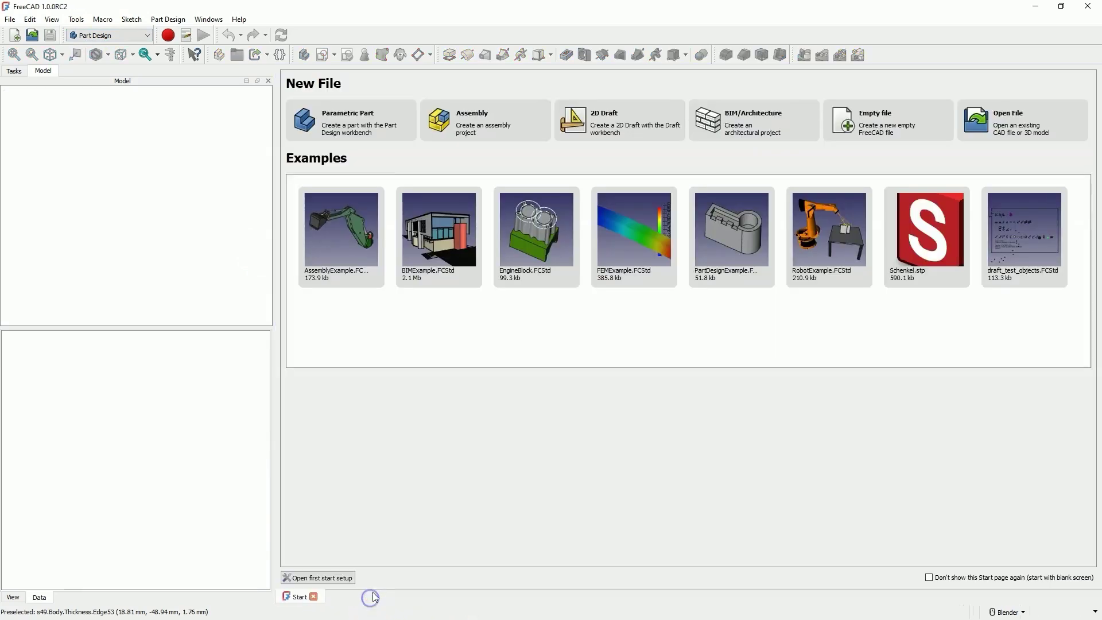
left_click(347, 131)
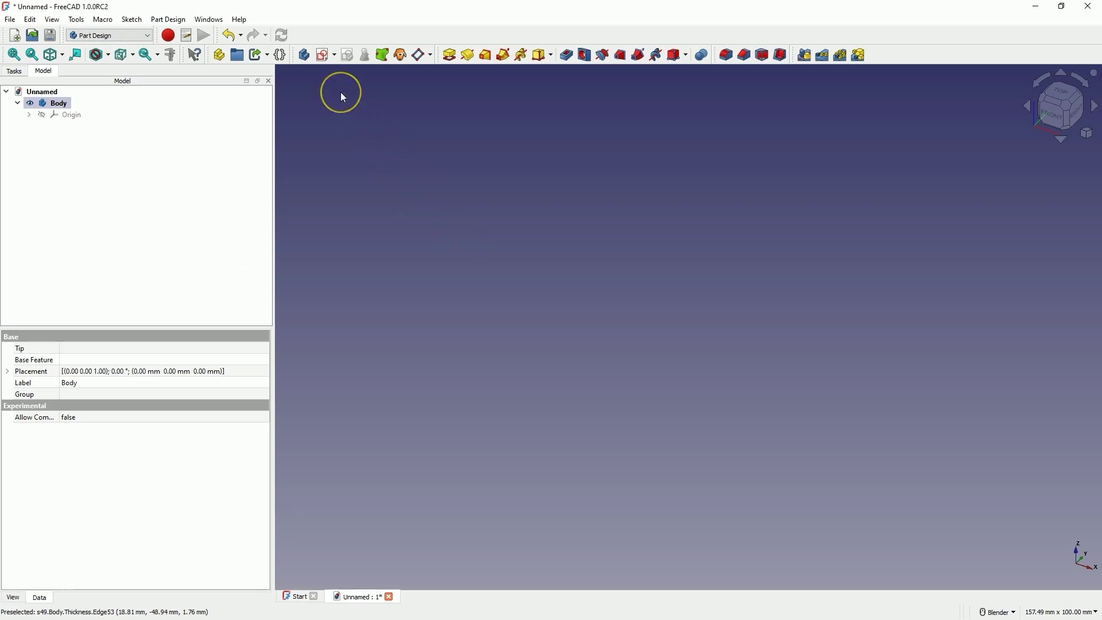
left_click(326, 55)
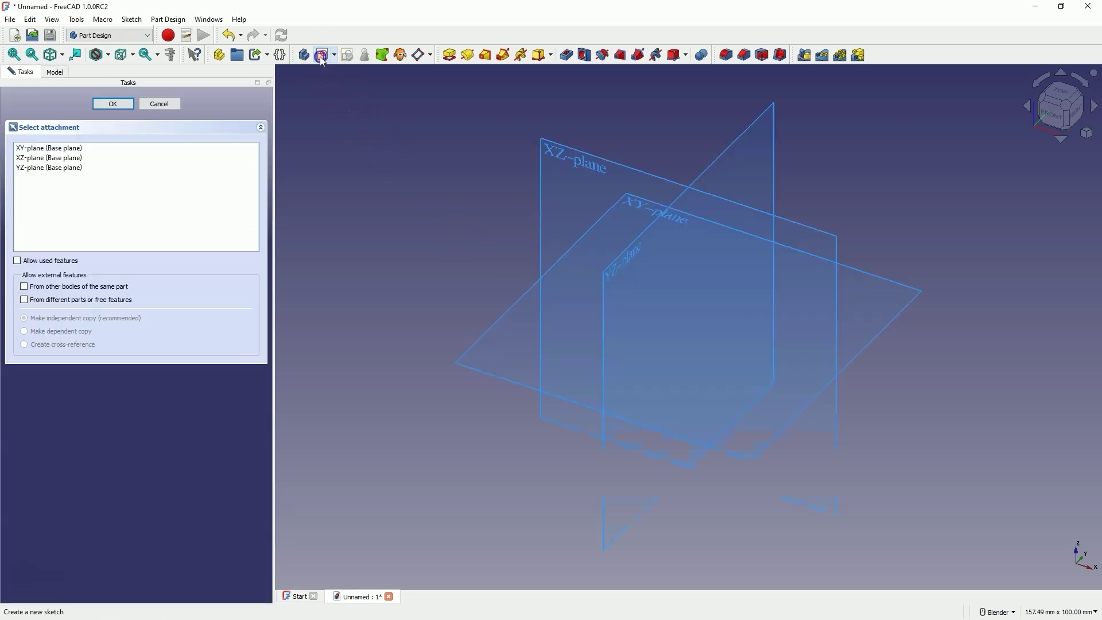
left_click(545, 326)
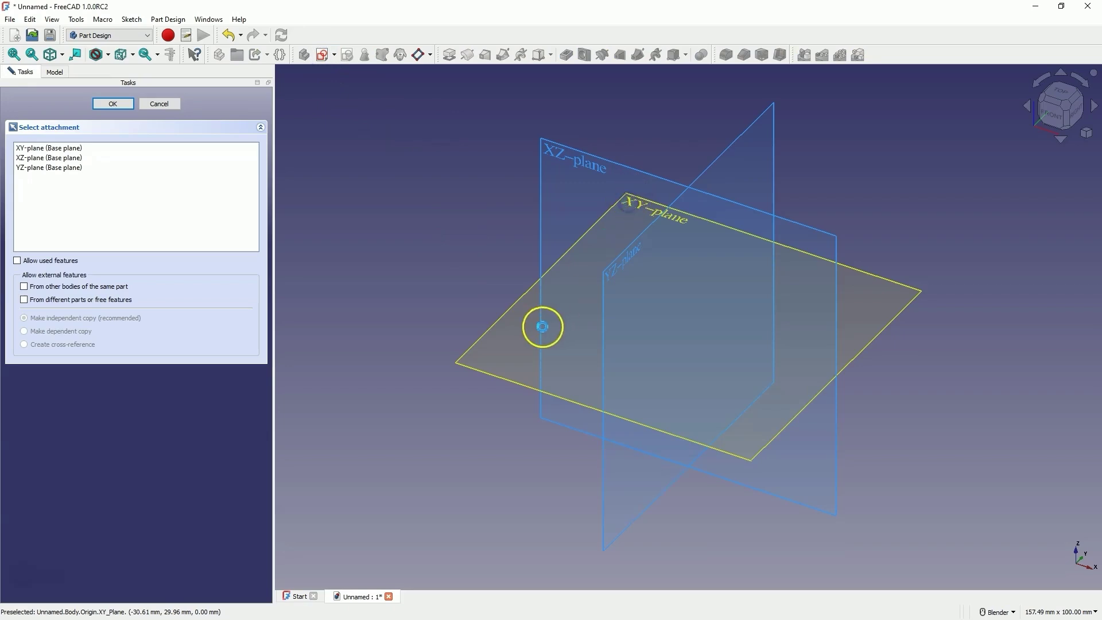
- Draw a 100 mm circle centred on the origin and a 120 mm circle above-left of it
scroll(533, 325, "down", 2)
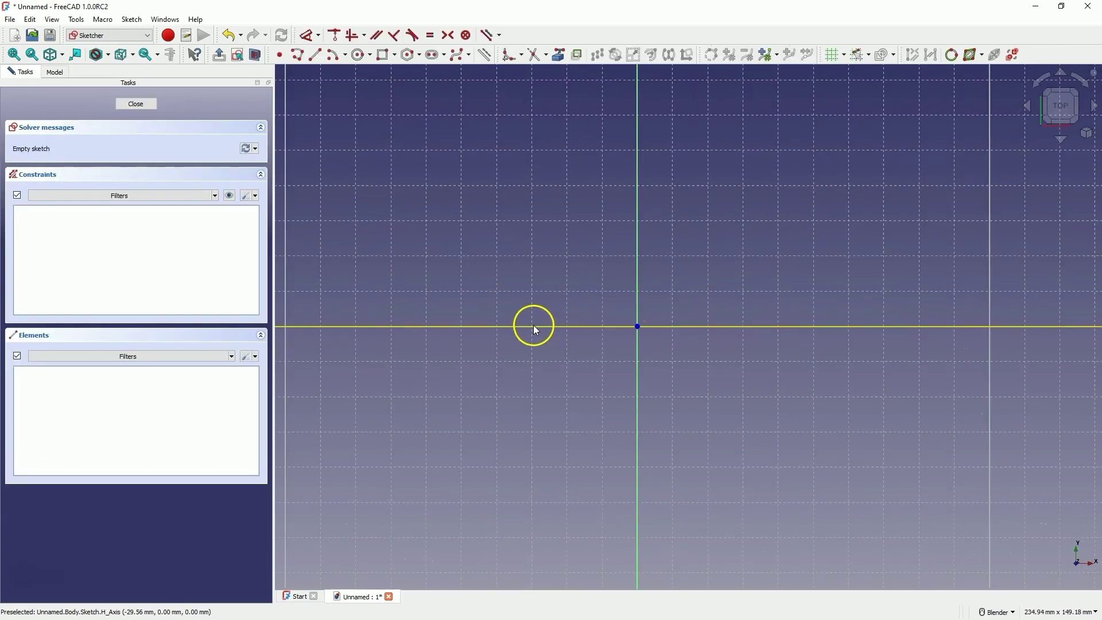
left_click(361, 54)
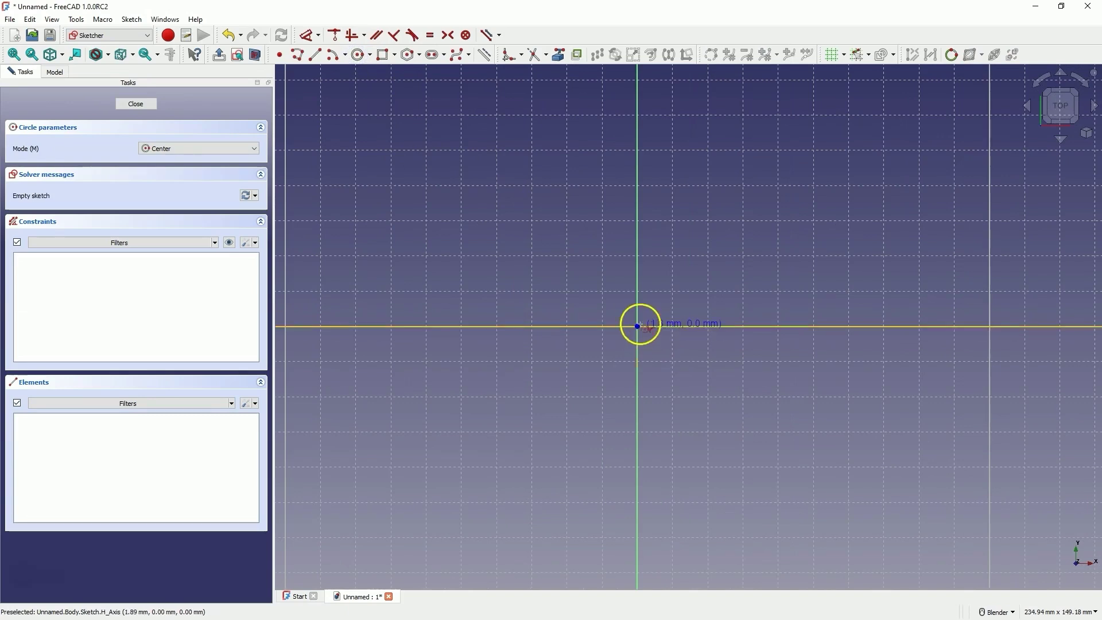
left_click(639, 327)
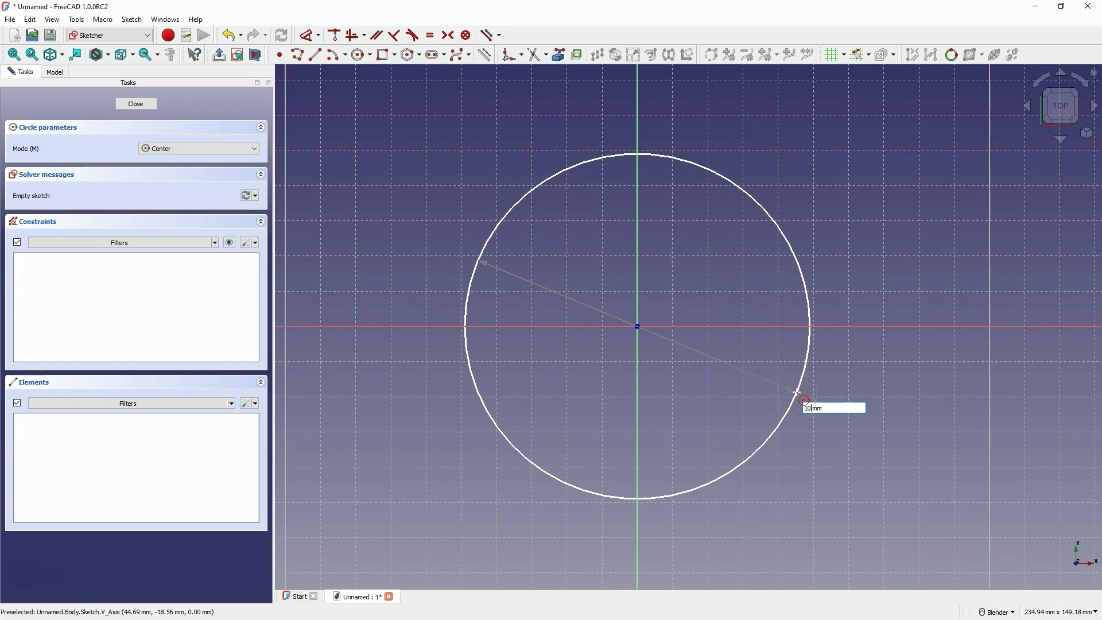
type("100")
key("Return")
scroll(685, 394, "down", 2)
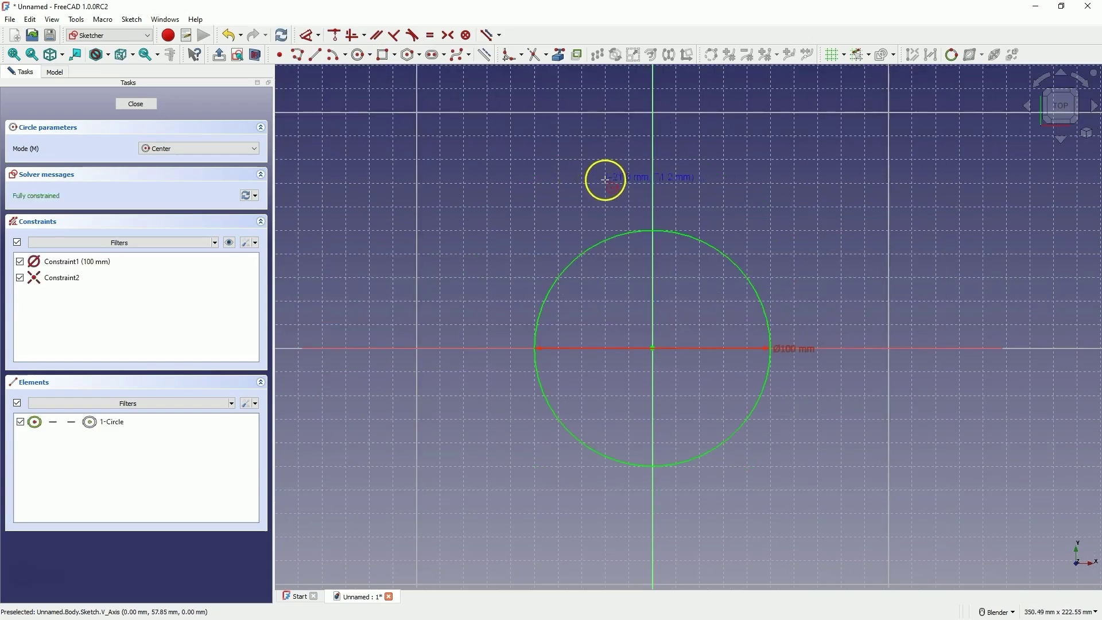
left_click(589, 182)
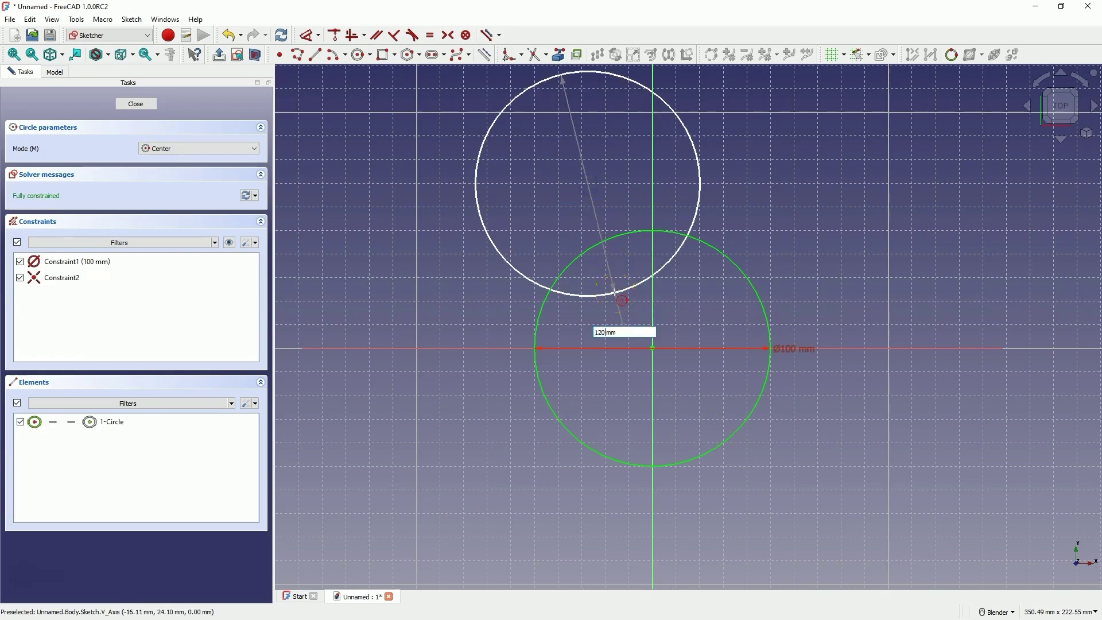
key("Return")
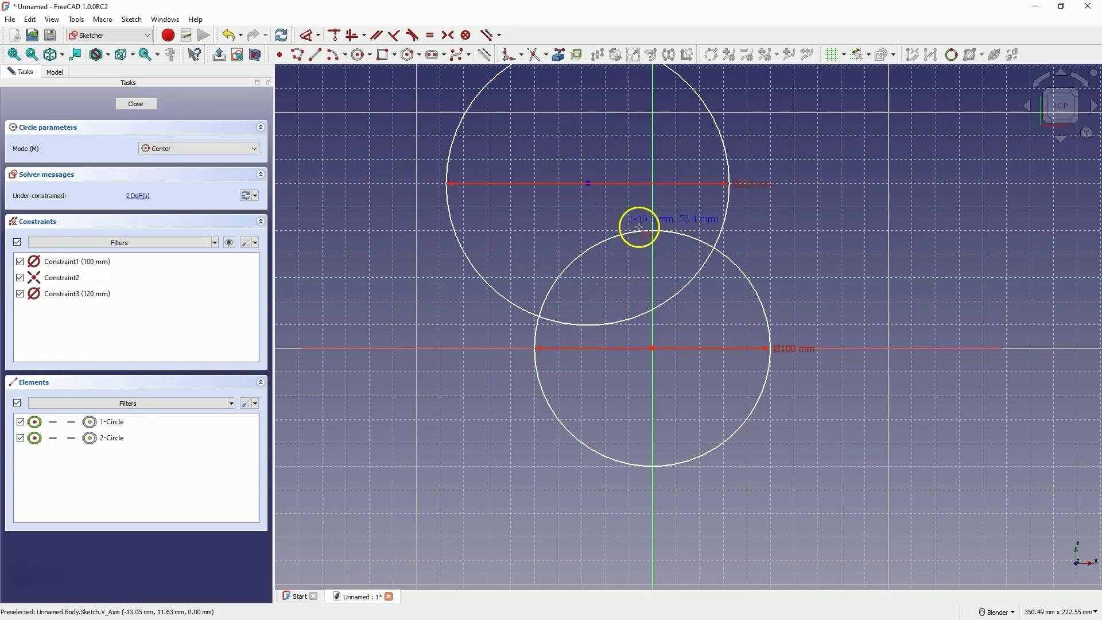
scroll(619, 281, "down", 1)
- Paste two copies of the 120 mm circle at lower right and lower left, then shift the top circle
right_click(619, 281)
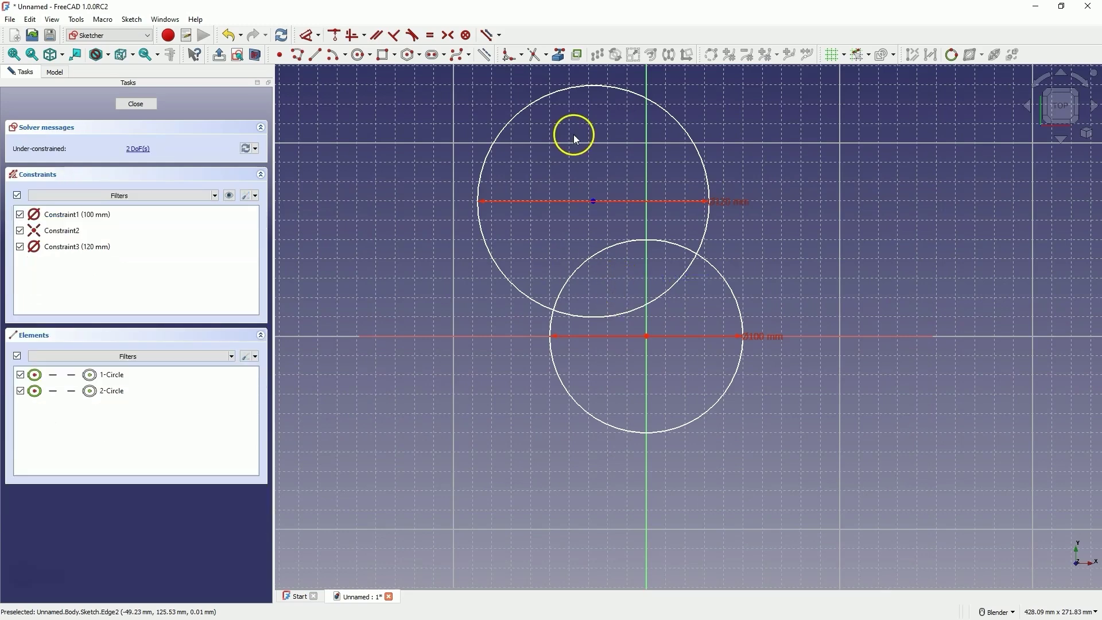
left_click(541, 98)
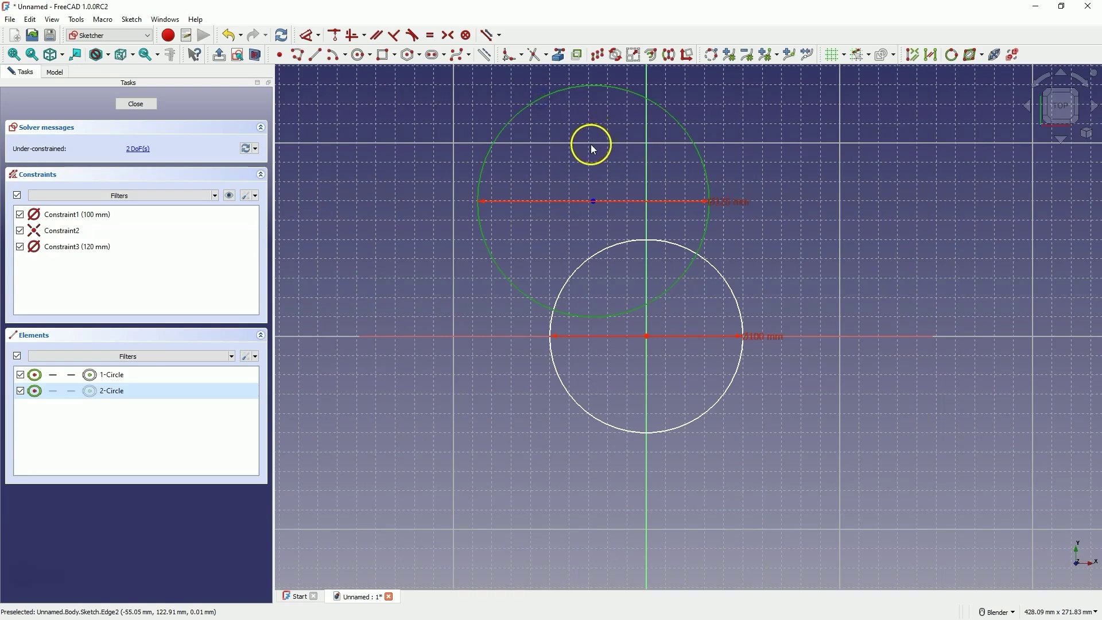
key("ctrl+v")
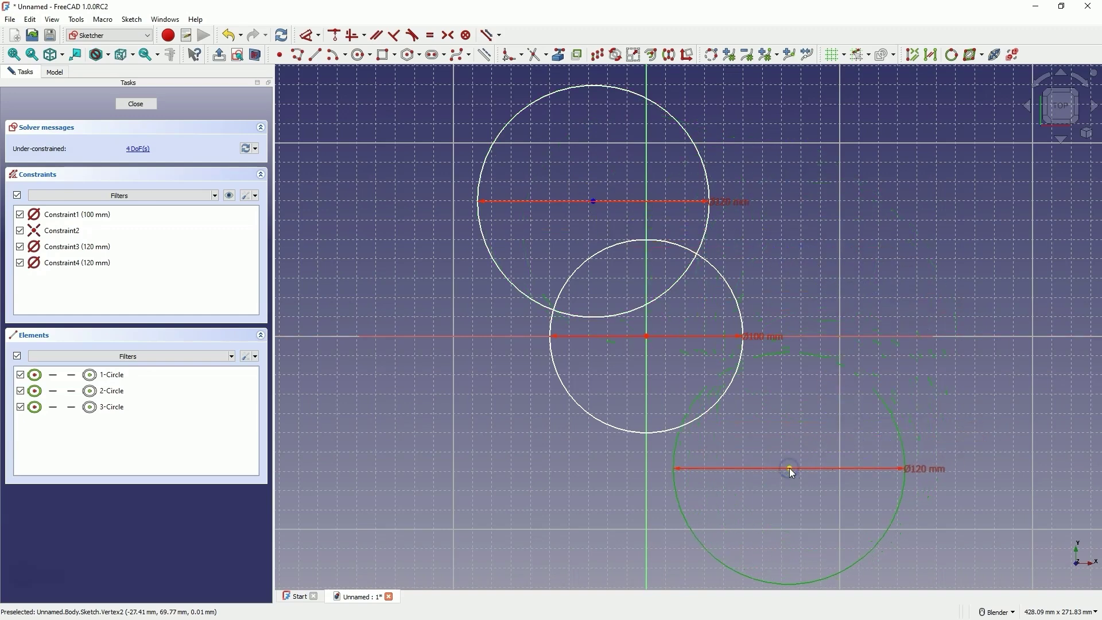
left_click(790, 467)
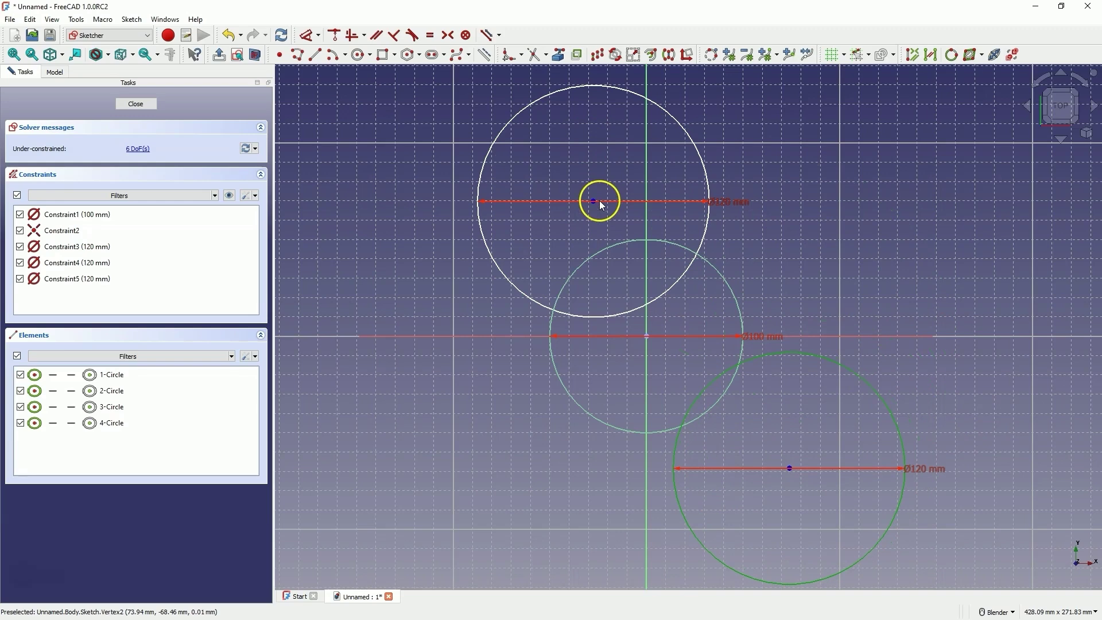
key("ctrl+v")
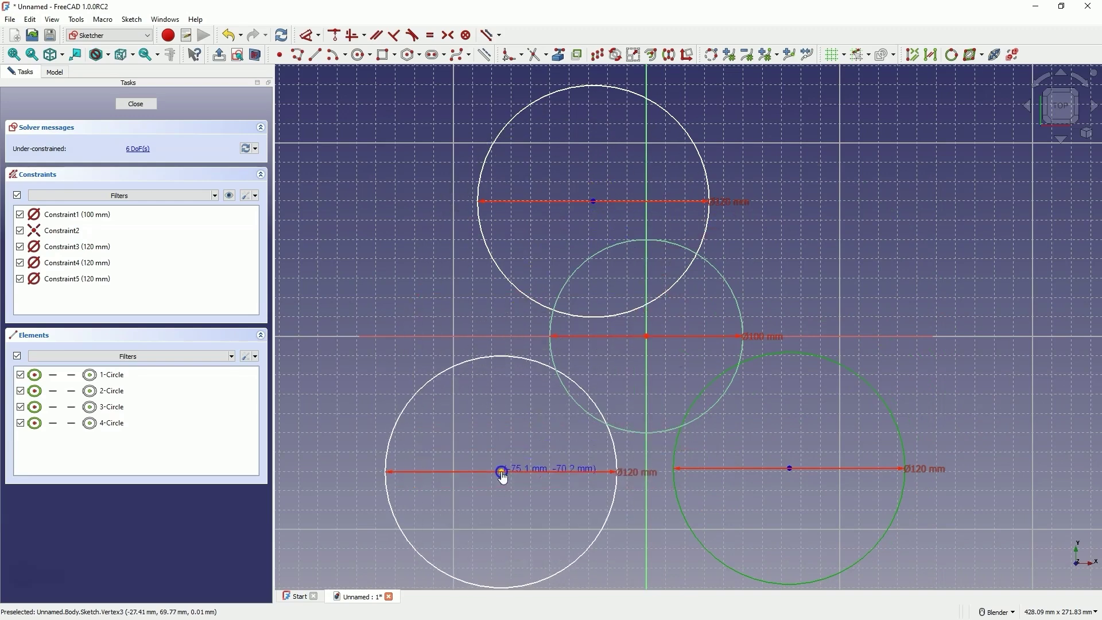
left_click(504, 475)
scroll(574, 421, "down", 1)
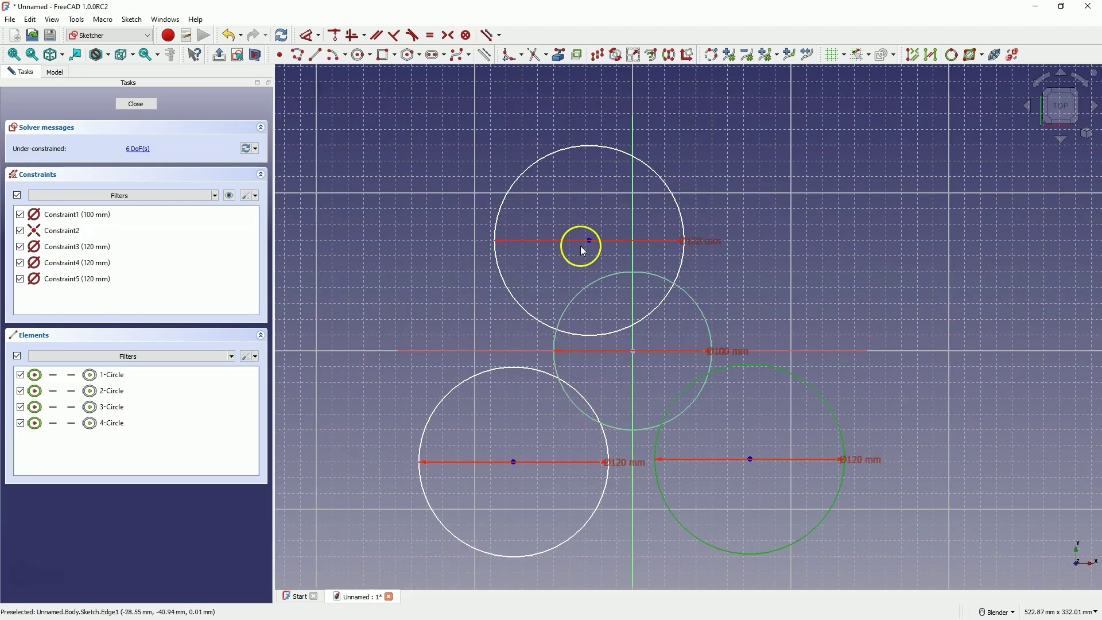
left_click_drag(590, 240, 616, 213)
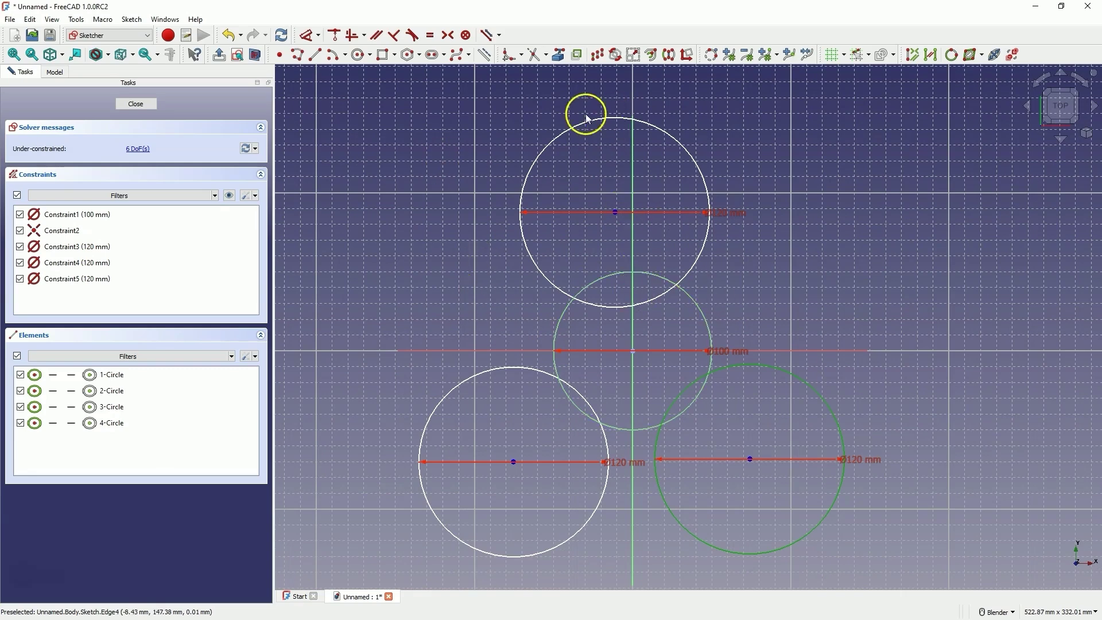
- Constrain the top circle's centre onto the vertical axis
left_click(433, 144)
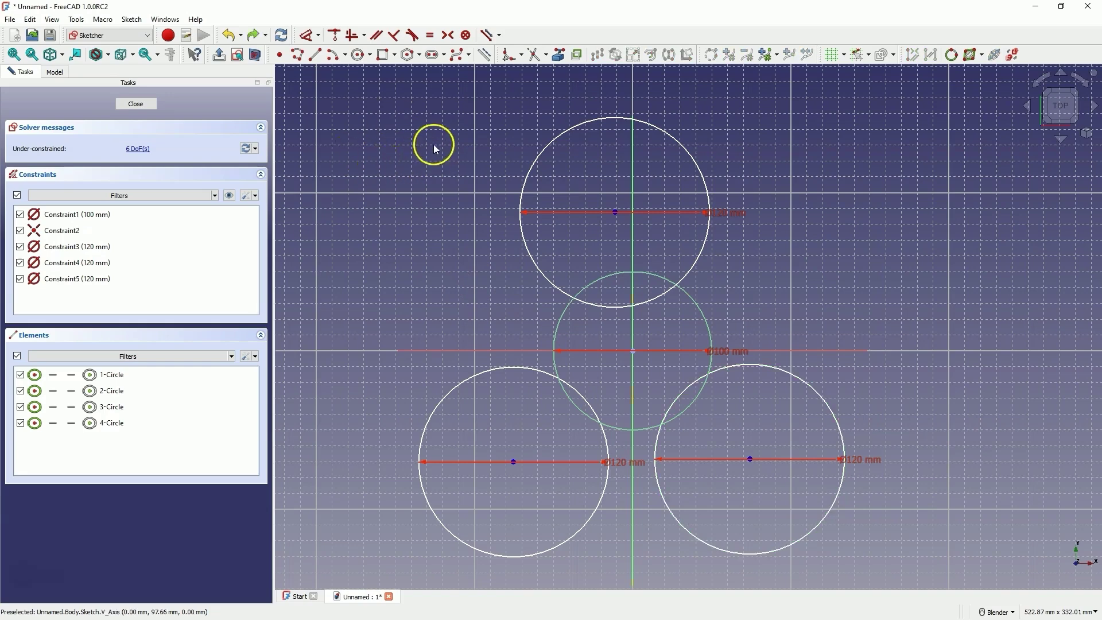
left_click(616, 214)
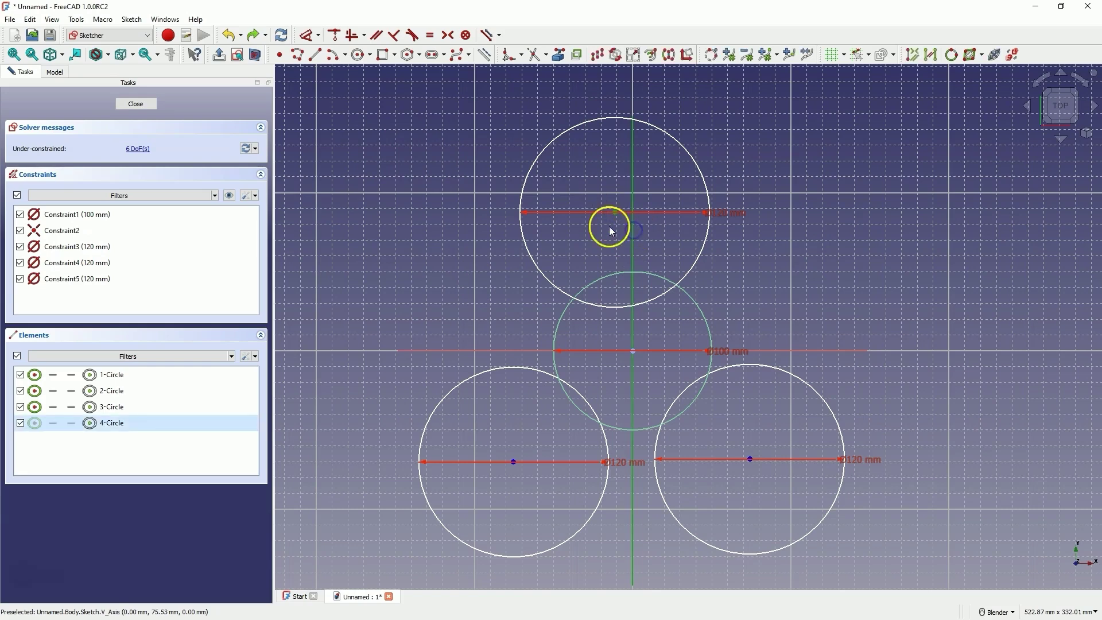
left_click(335, 35)
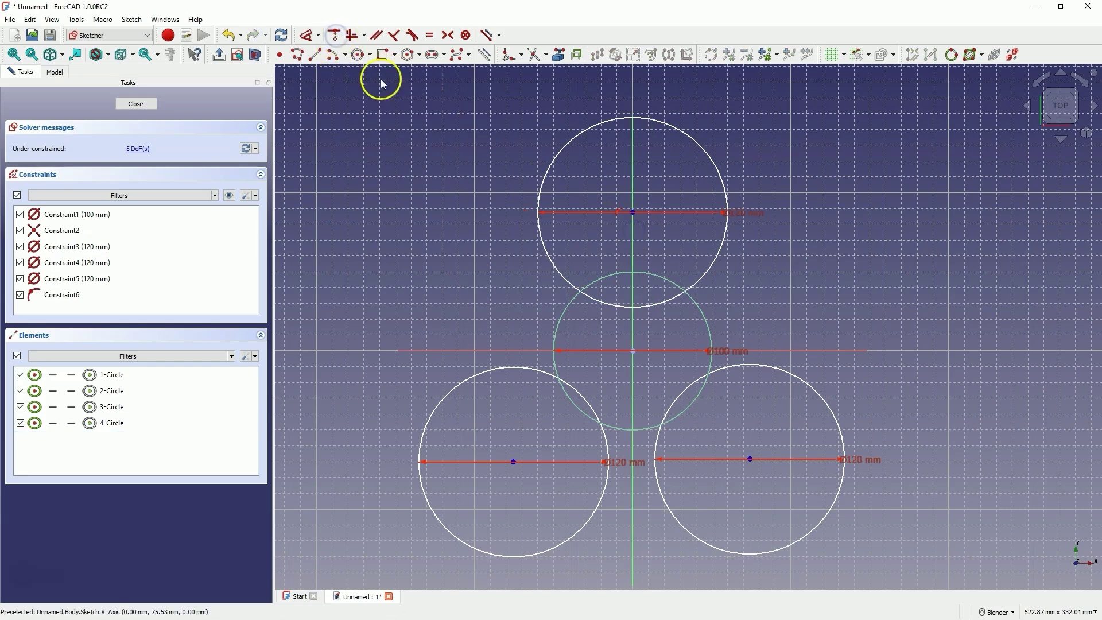
- Set a 90 mm vertical distance between the middle and top circle centres
left_click(632, 350)
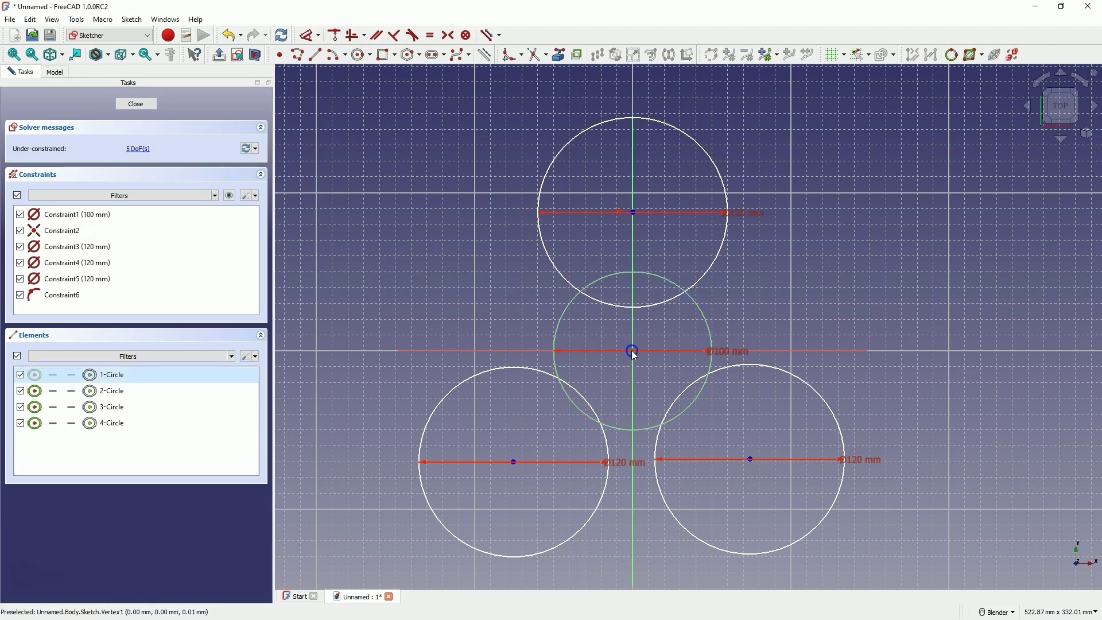
left_click(633, 212)
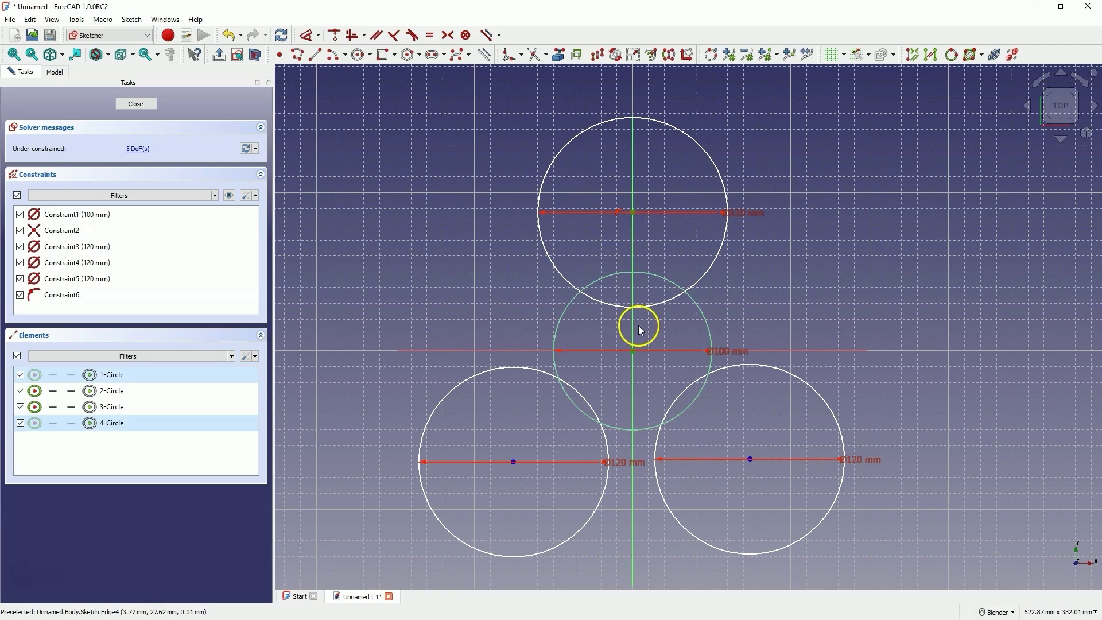
key("i")
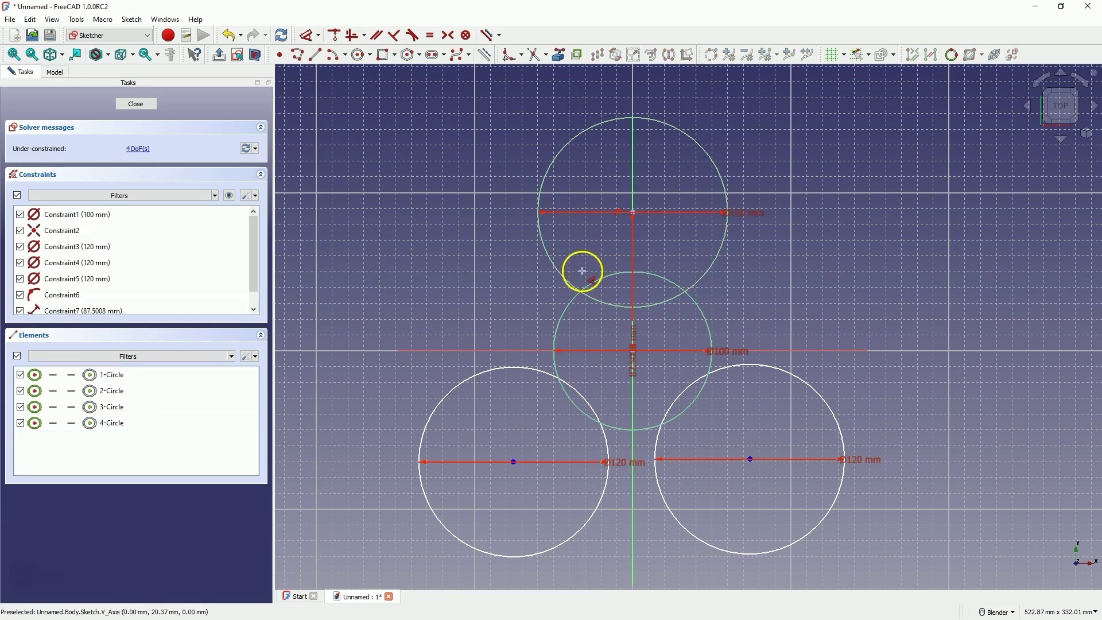
left_click_drag(581, 271, 471, 268)
double_click(471, 268)
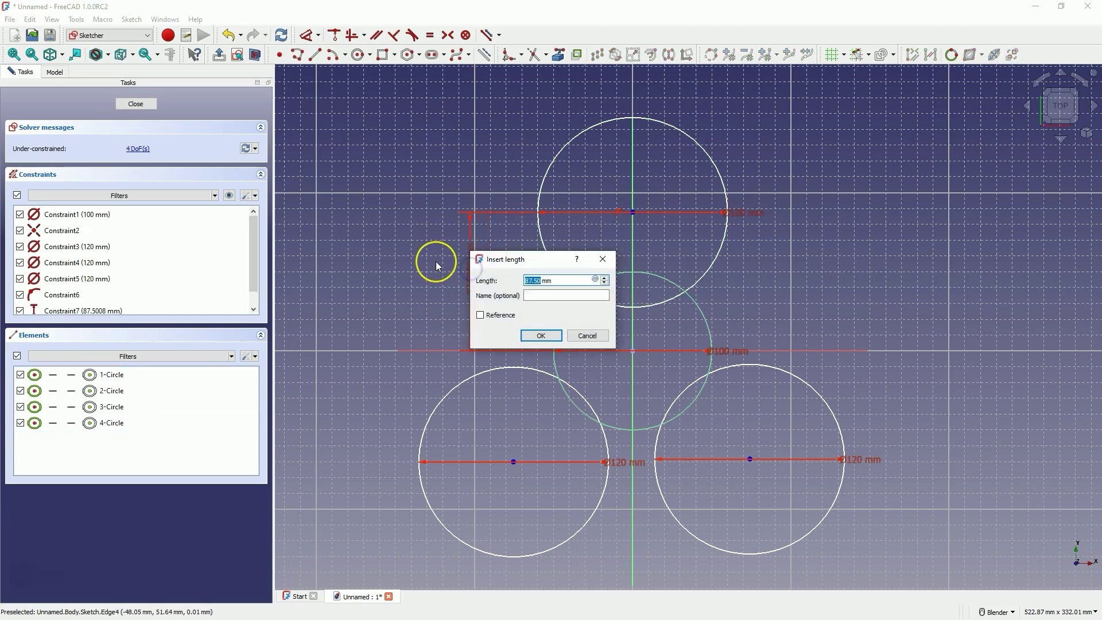
left_click_drag(539, 265, 398, 254)
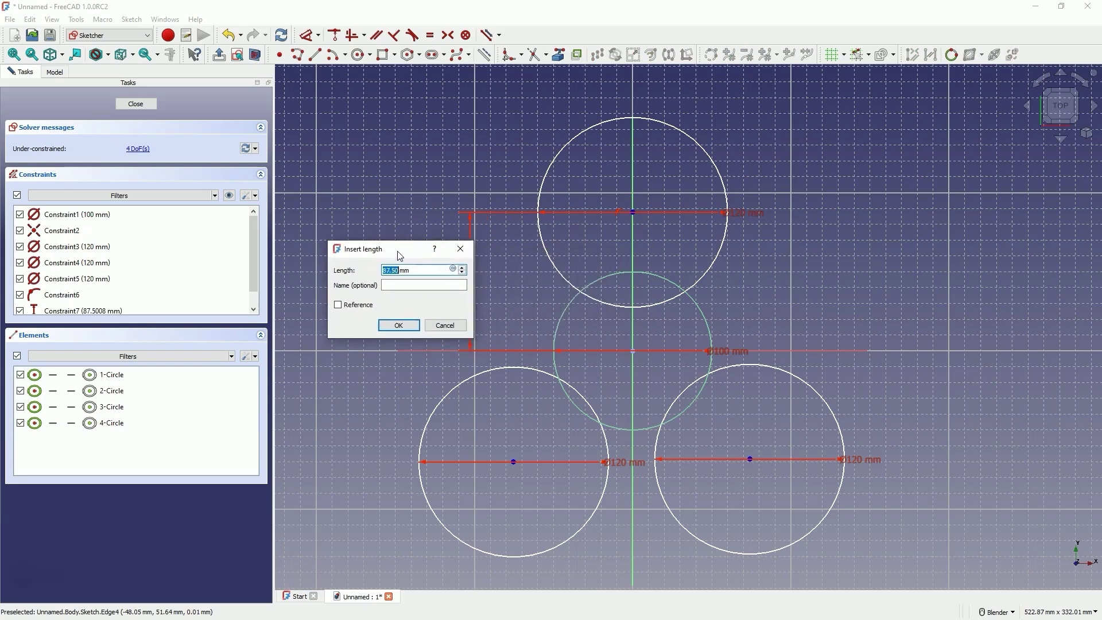
type("90")
key("Return")
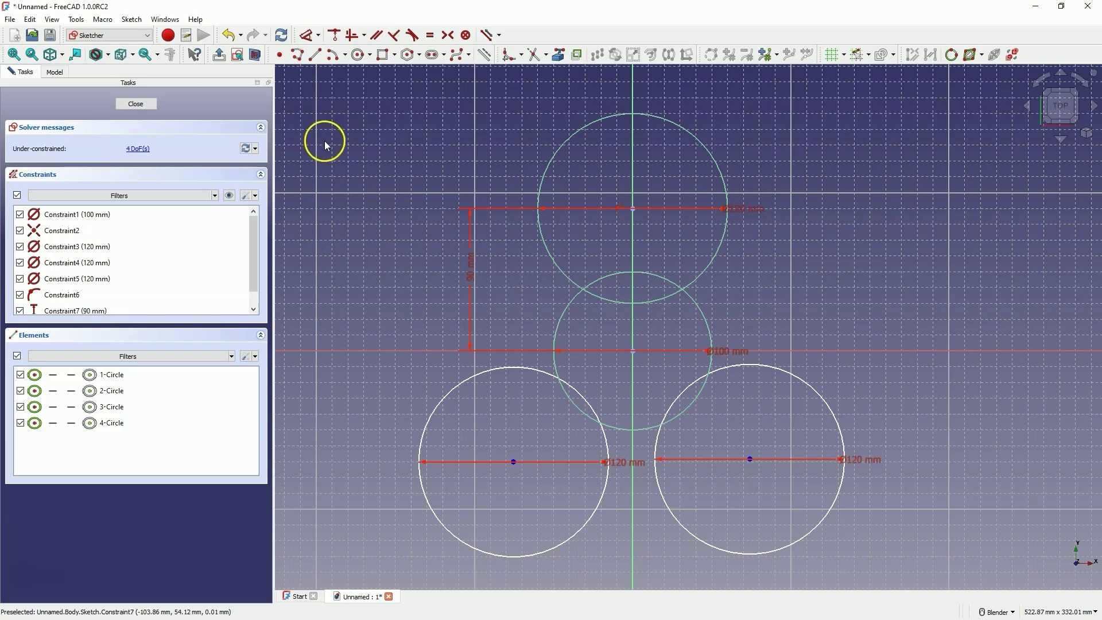
- Draw lines from the origin to the centres of the lower-left and lower-right circles
left_click(315, 54)
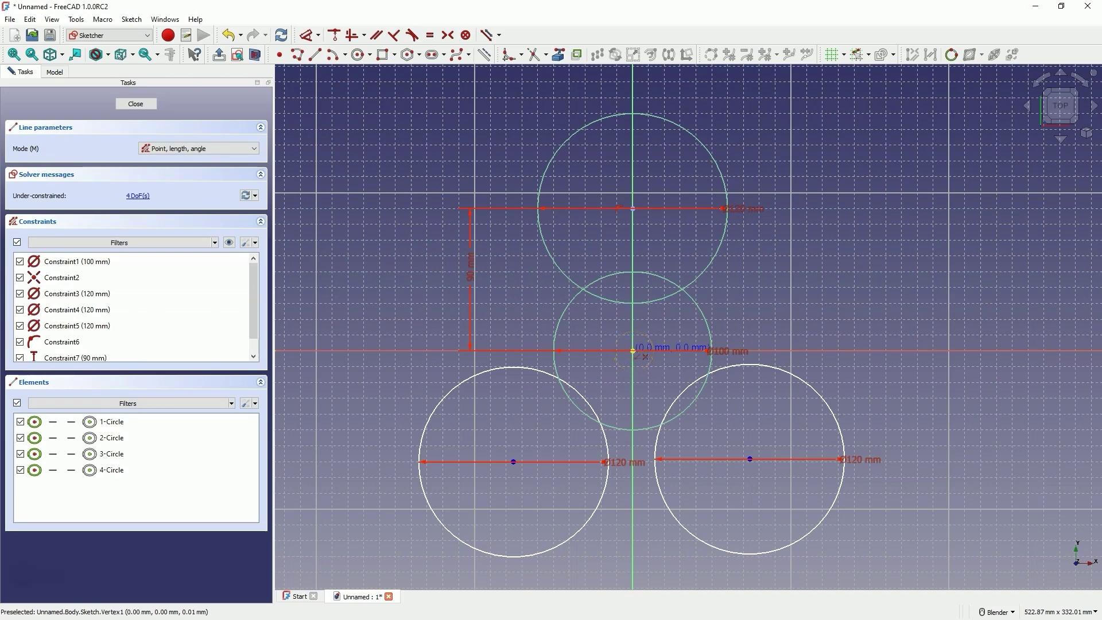
left_click(633, 351)
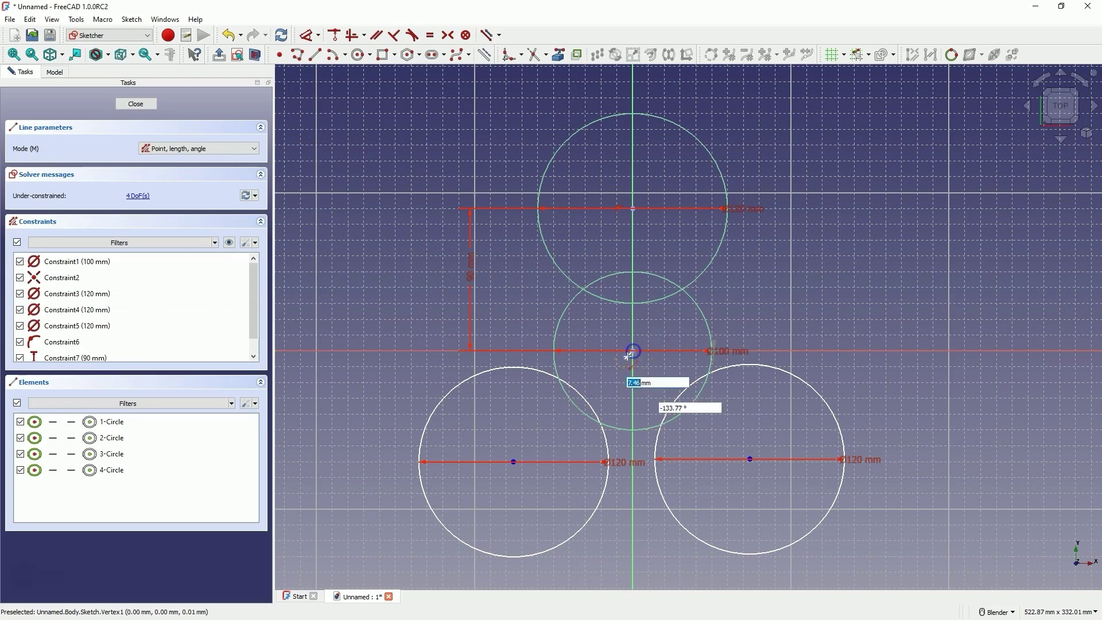
left_click(513, 461)
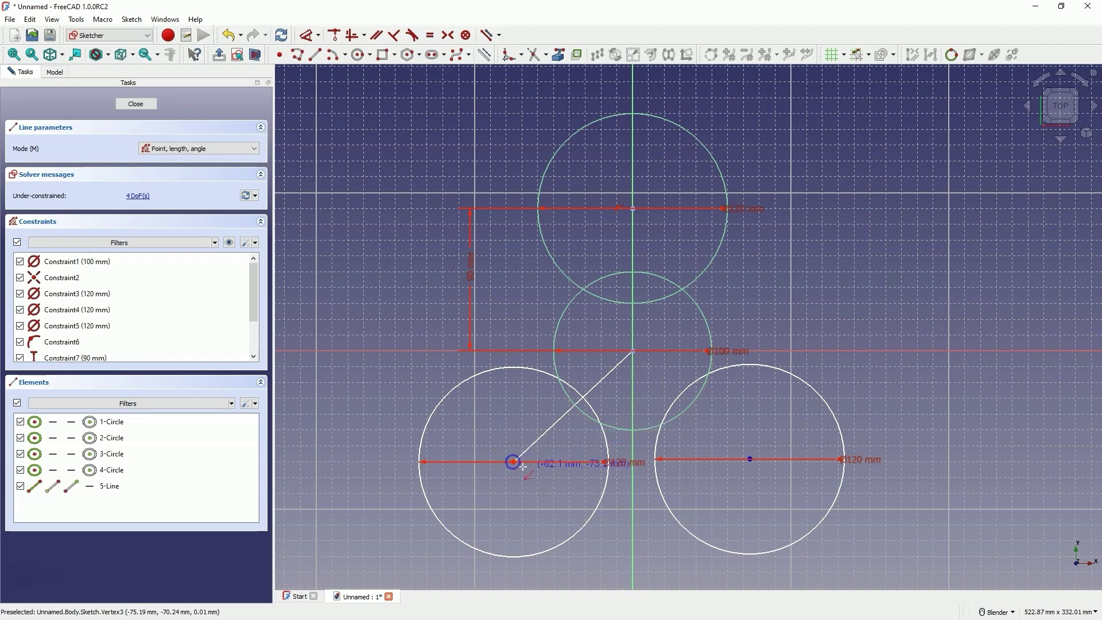
left_click(632, 350)
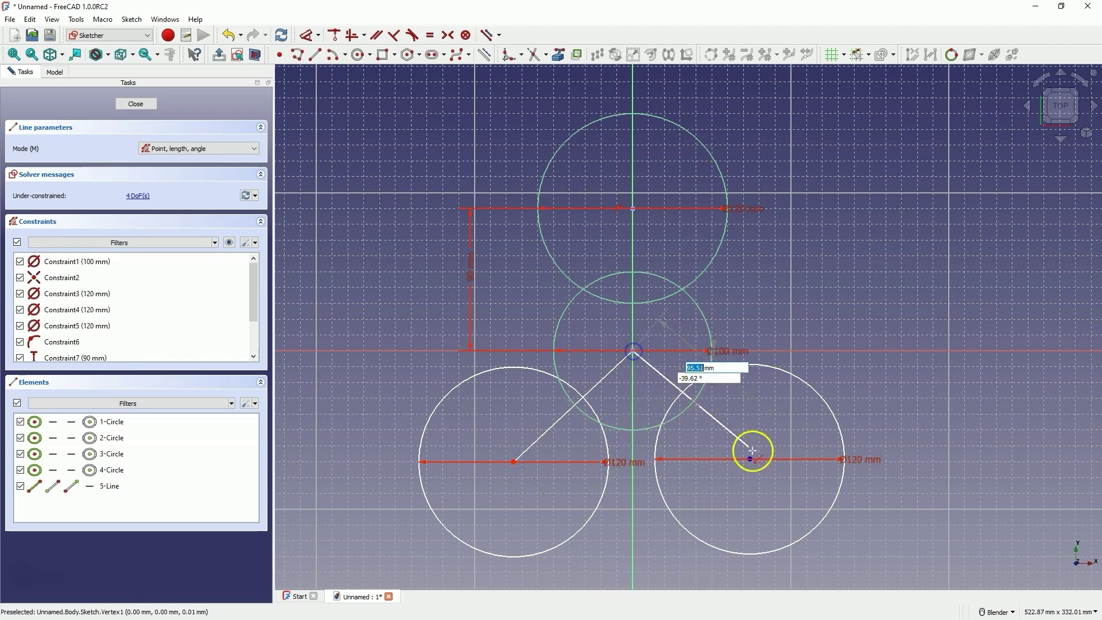
left_click(750, 459)
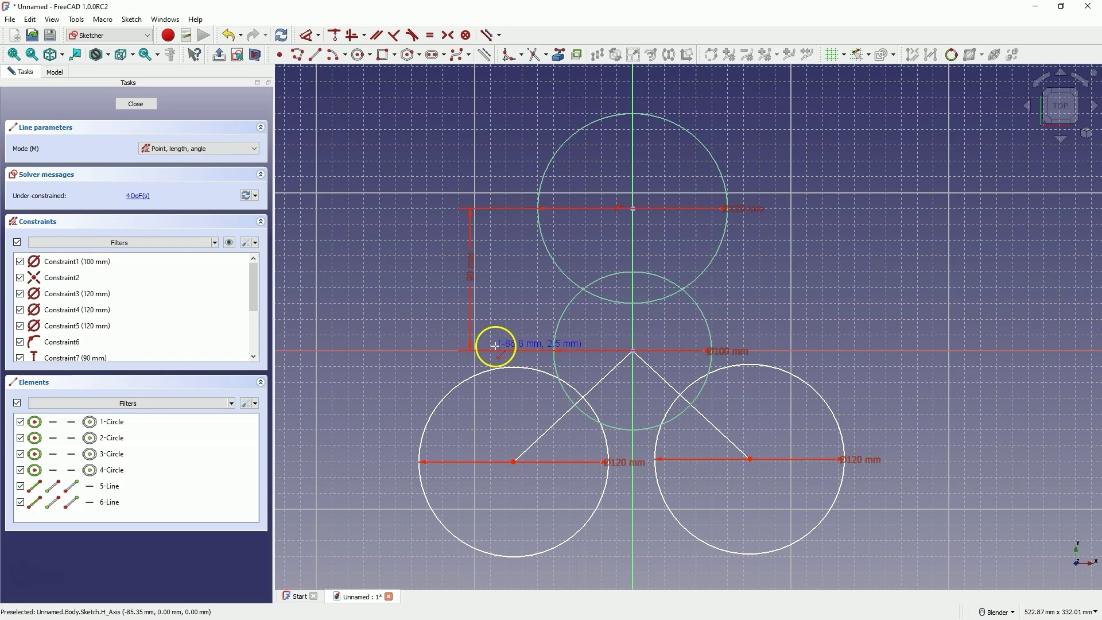
- Make the two diagonal lines equal in length
right_click(514, 303)
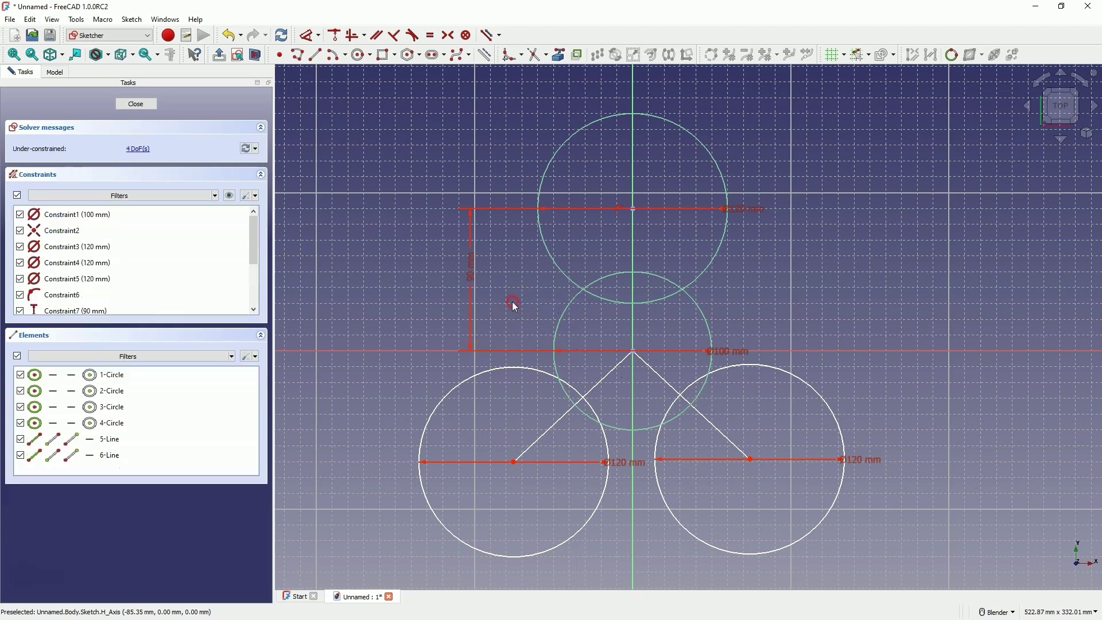
left_click(608, 373)
left_click(658, 376)
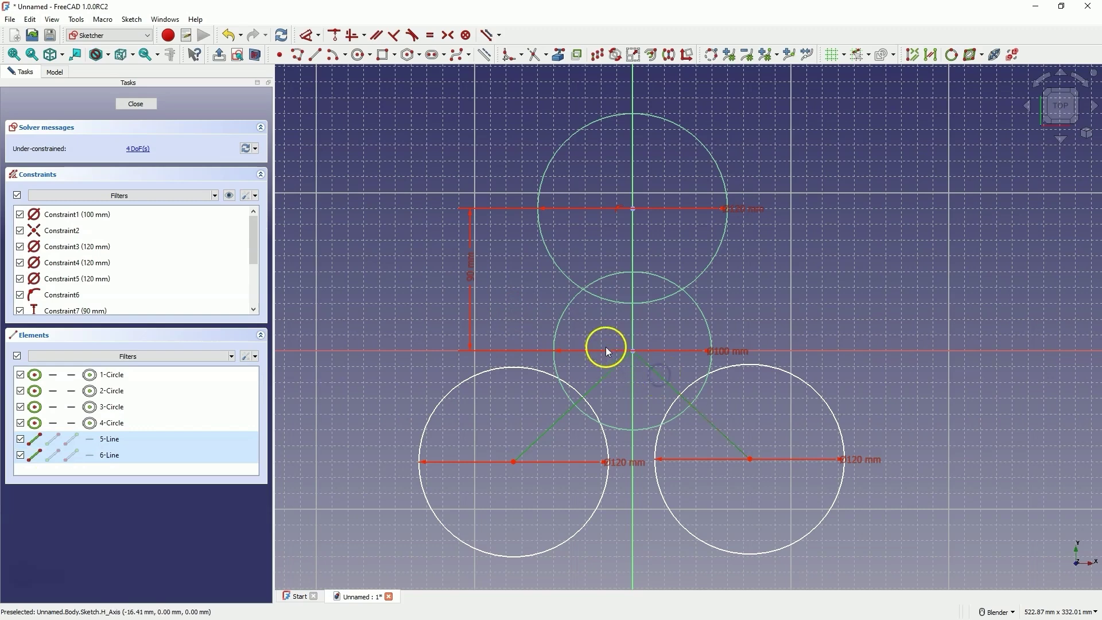
left_click(431, 35)
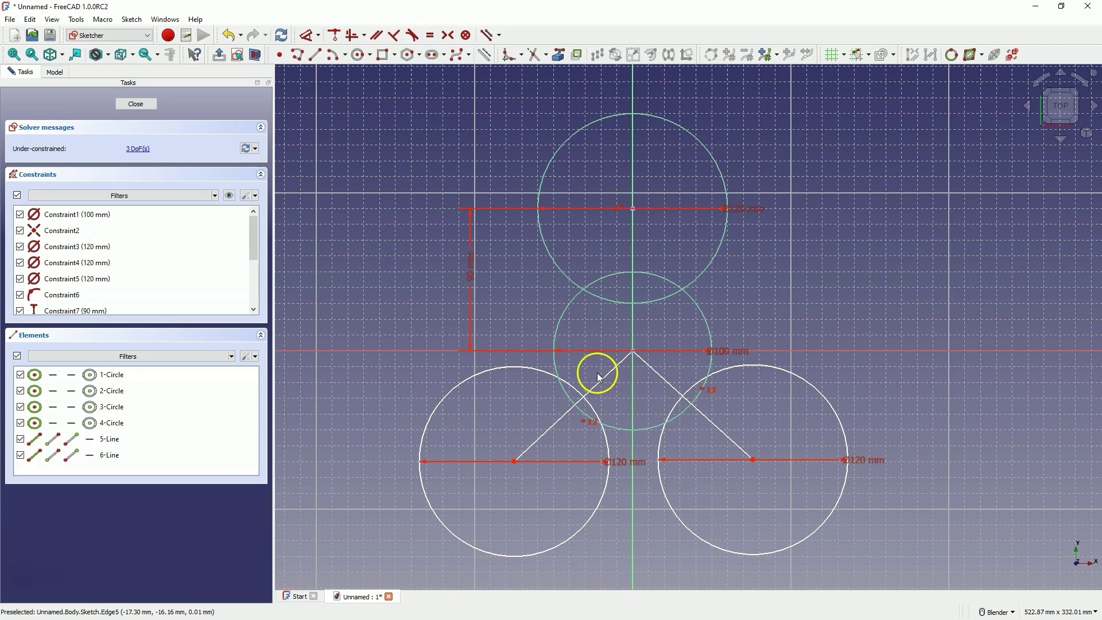
- Make the lower circle centres symmetric about the vertical axis, then reselect both diagonal lines
left_click(513, 460)
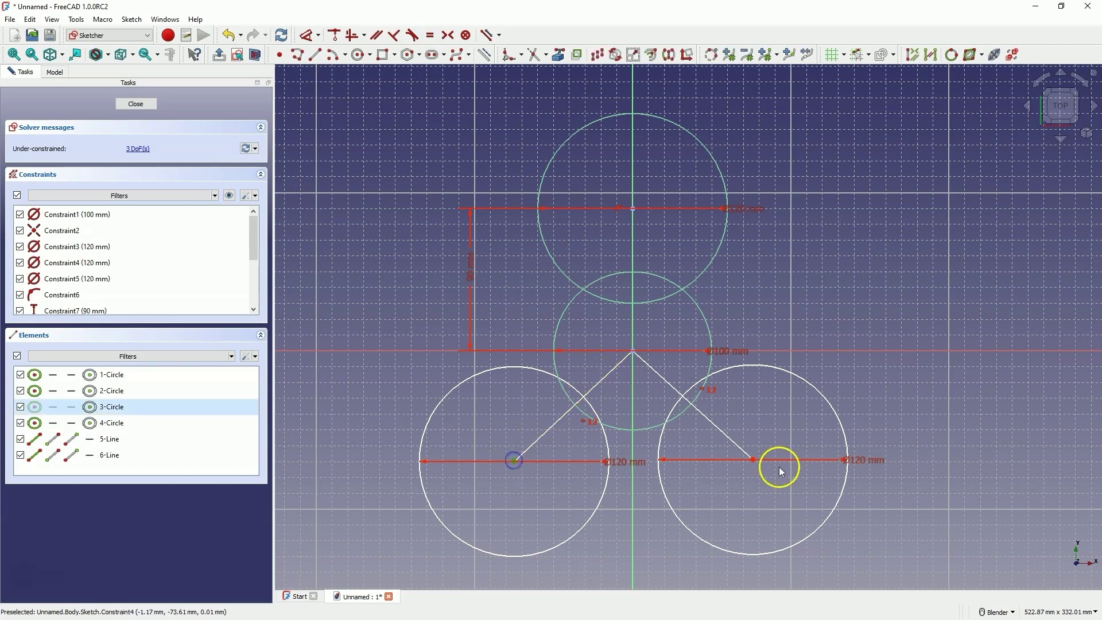
left_click(753, 460)
left_click(634, 484)
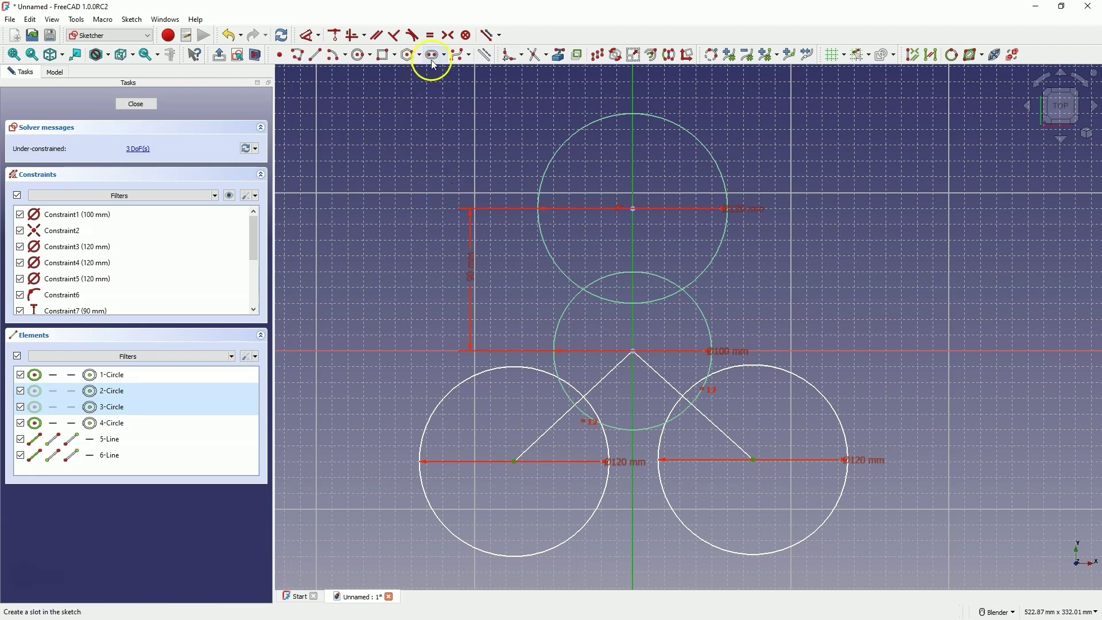
left_click(449, 35)
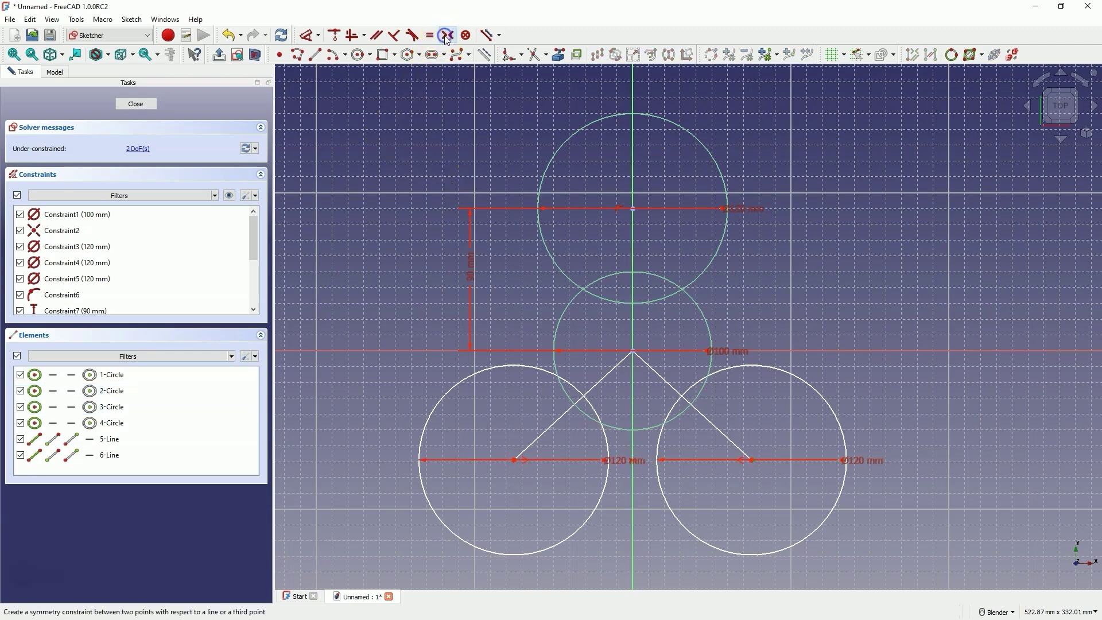
left_click(602, 380)
left_click(665, 387)
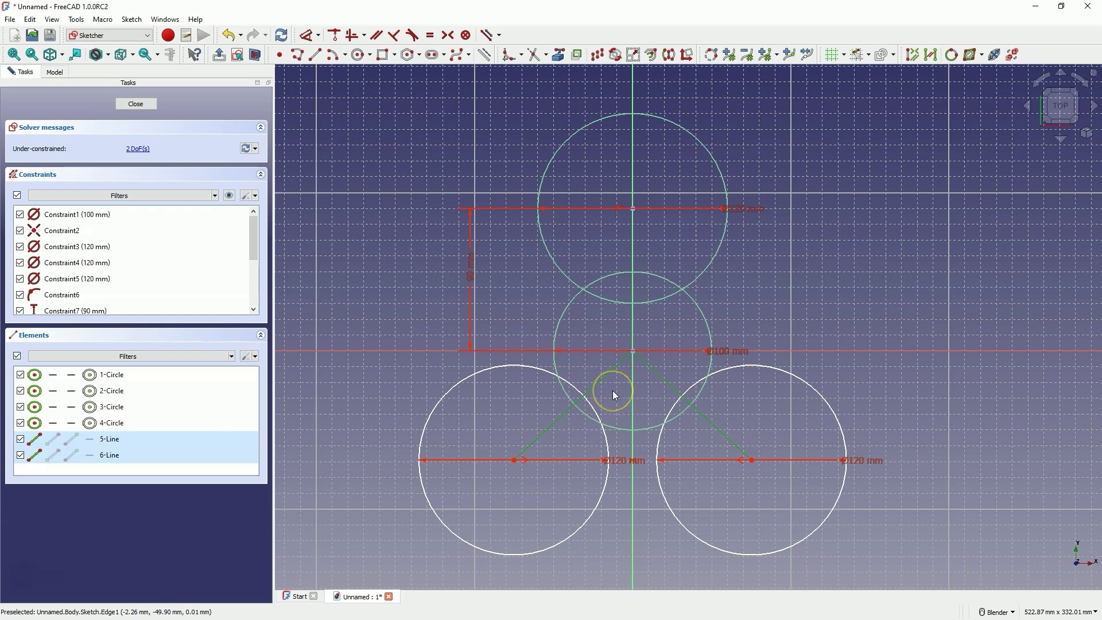
- Set a 120° angle between the two diagonal lines
key("d")
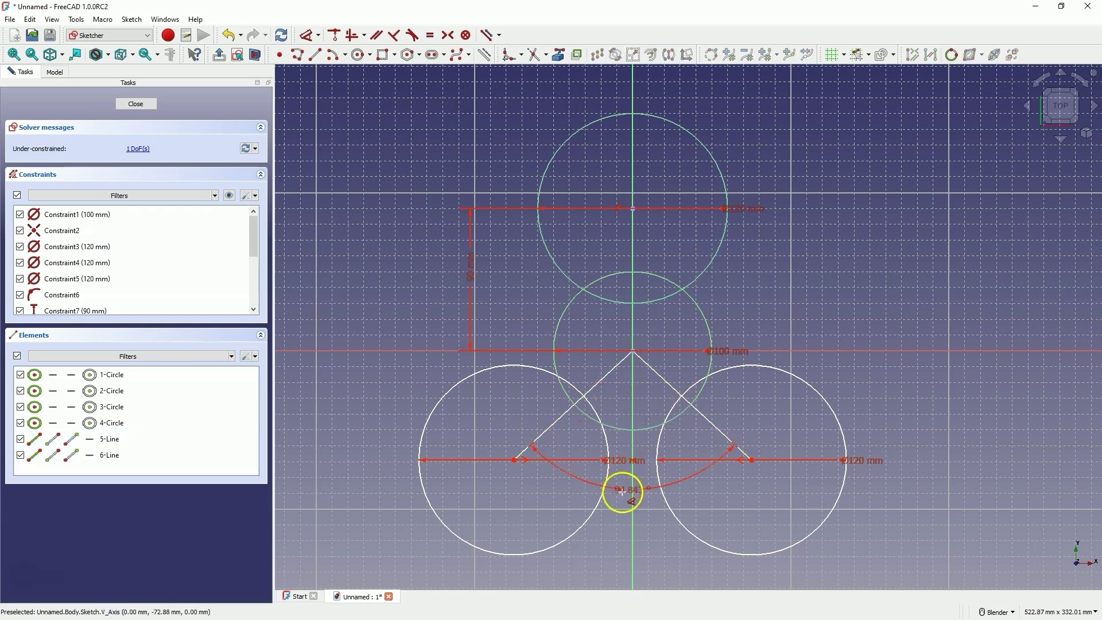
left_click(625, 448)
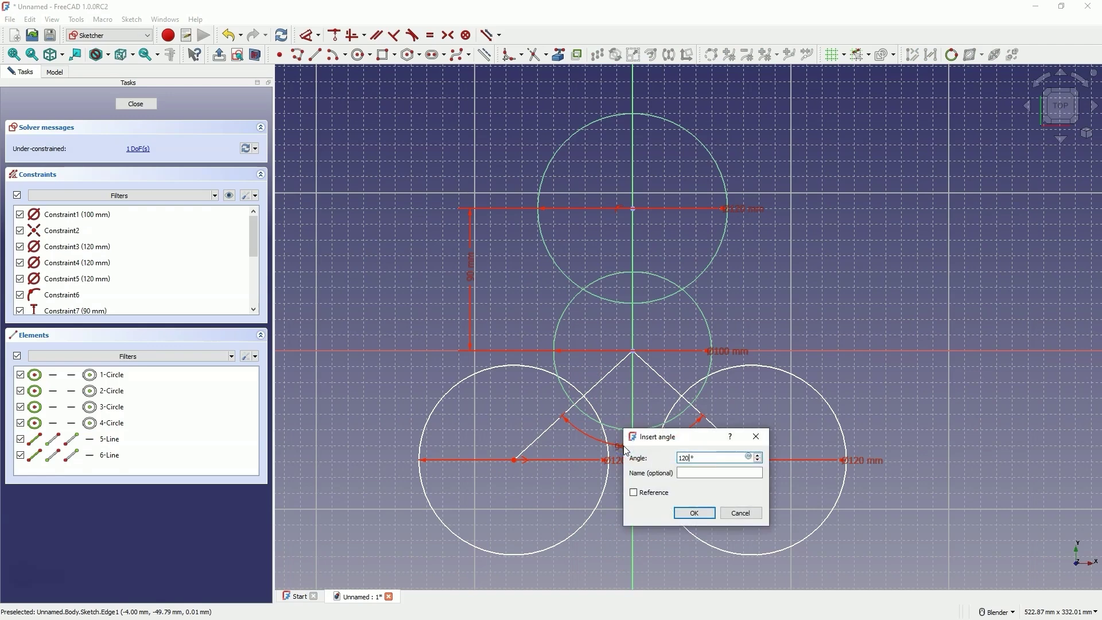
type("120")
key("Return")
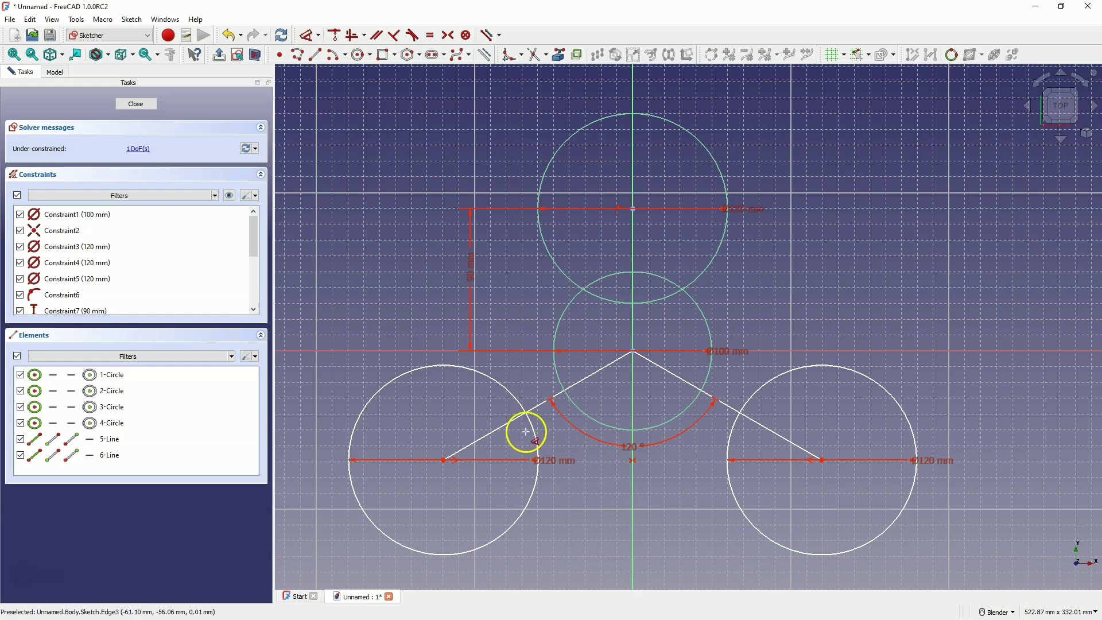
- Dimension the left diagonal line to 90 mm long
left_click(537, 407)
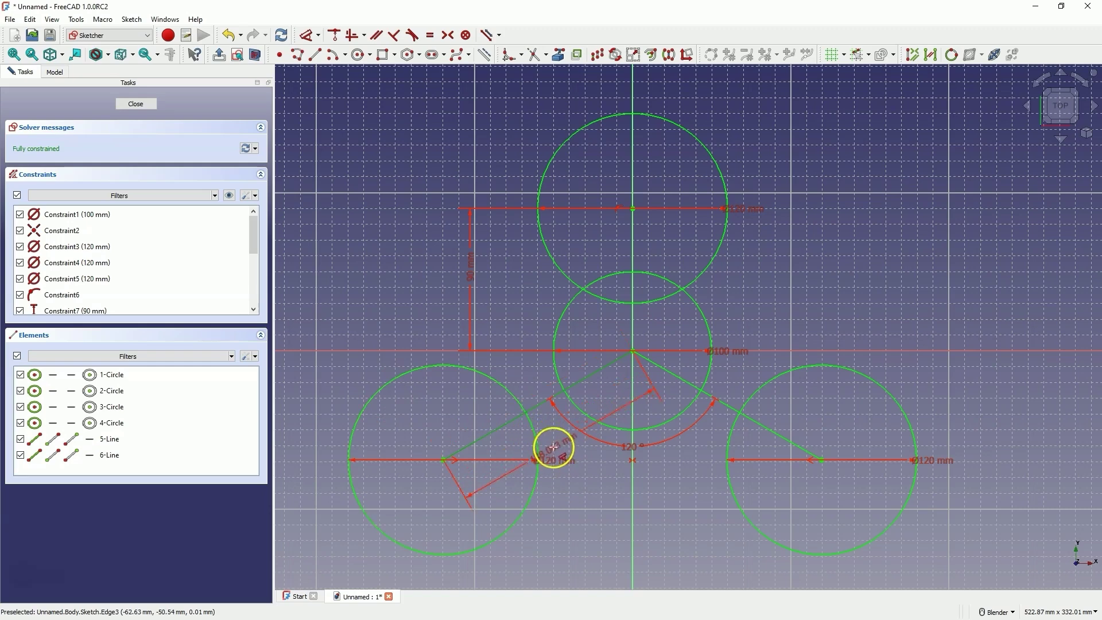
left_click(541, 431)
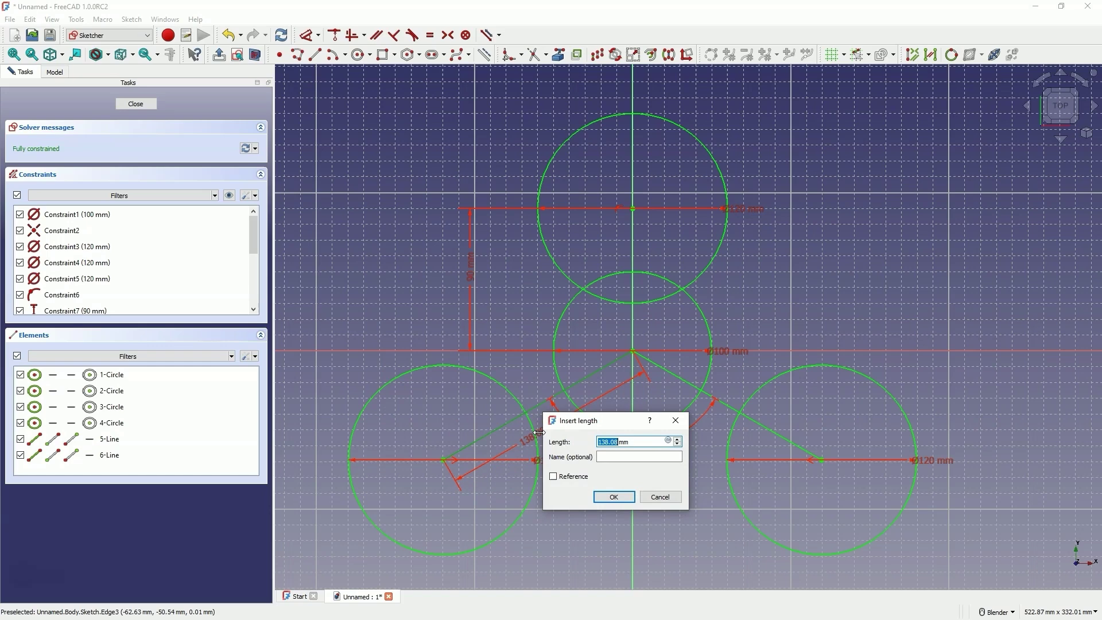
type("90")
key("Return")
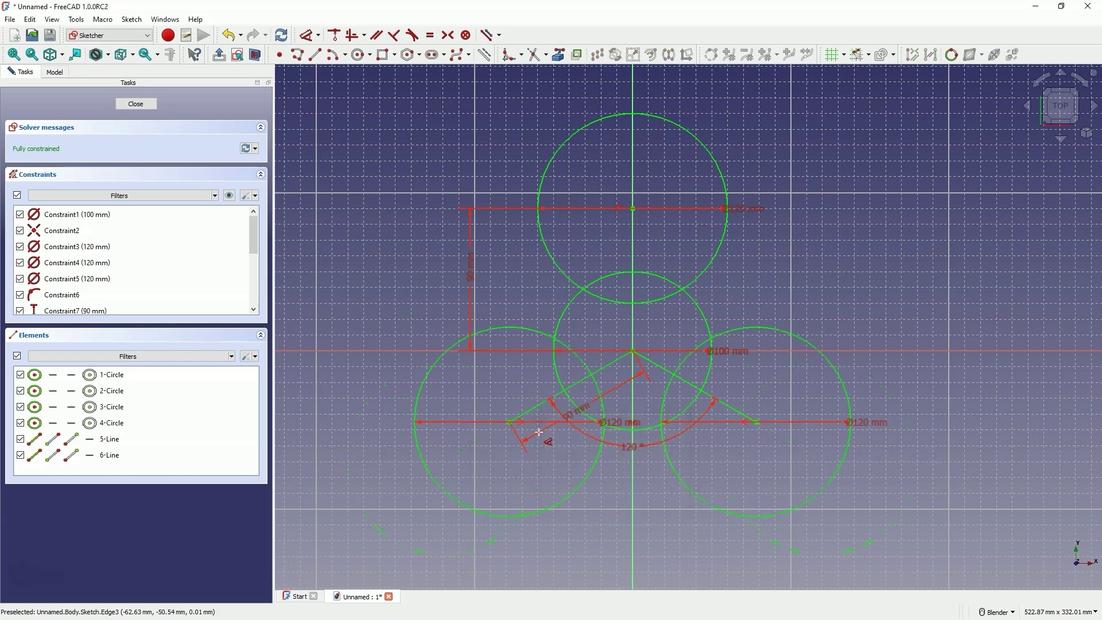
left_click(465, 397)
- Convert both diagonal lines to construction geometry
right_click(466, 398)
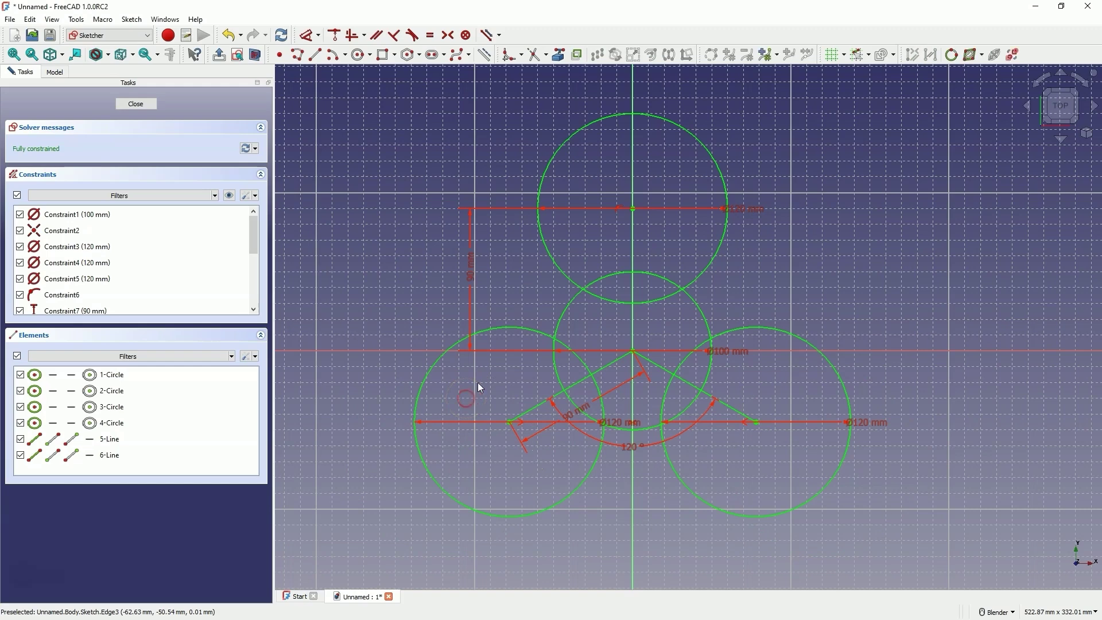
left_click(541, 410)
left_click(661, 369)
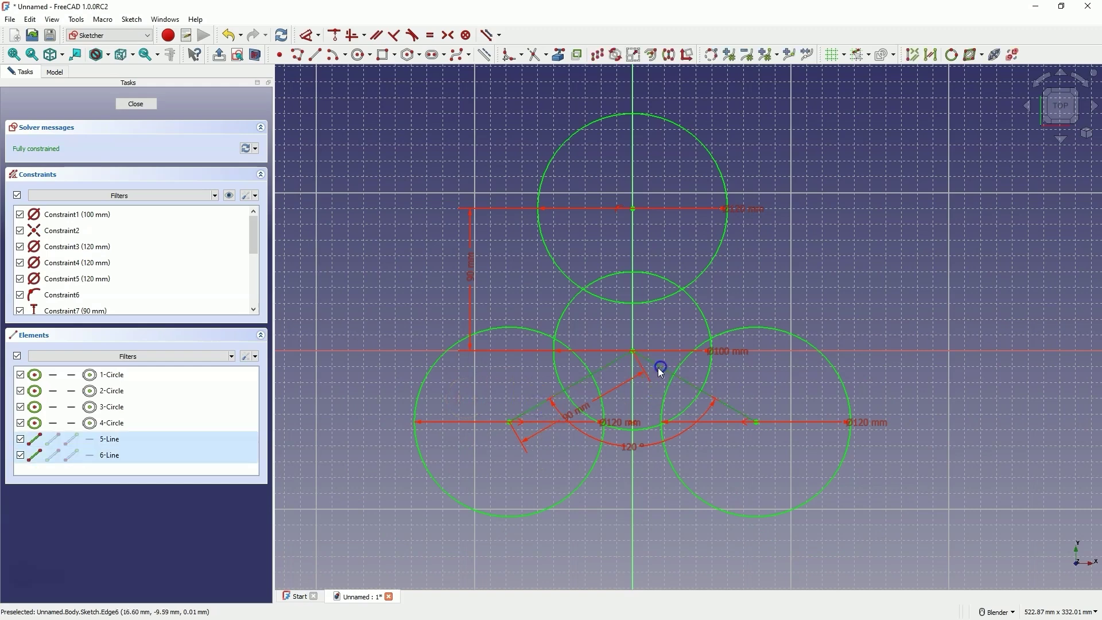
left_click(486, 55)
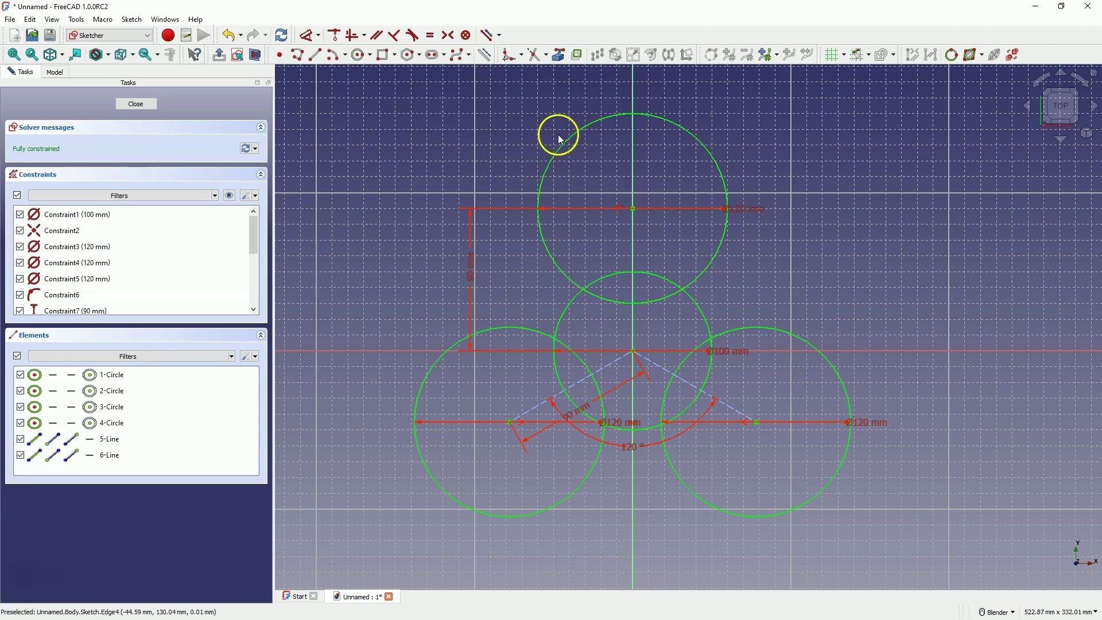
- Trim the overlapping circles into one closed outline of convex and concave arcs
left_click(538, 58)
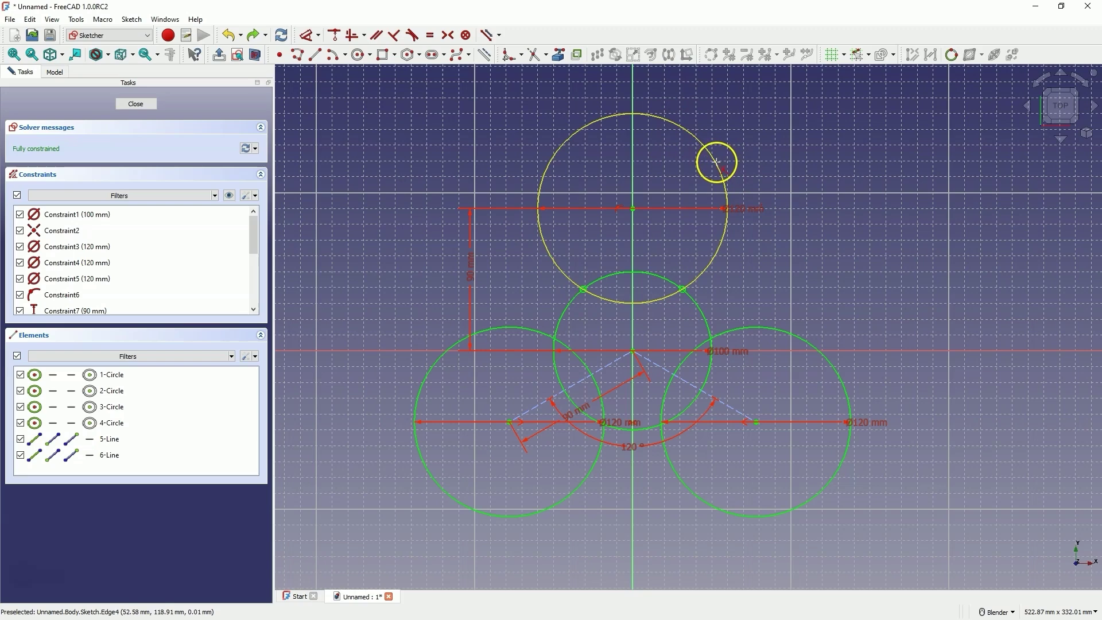
left_click(719, 162)
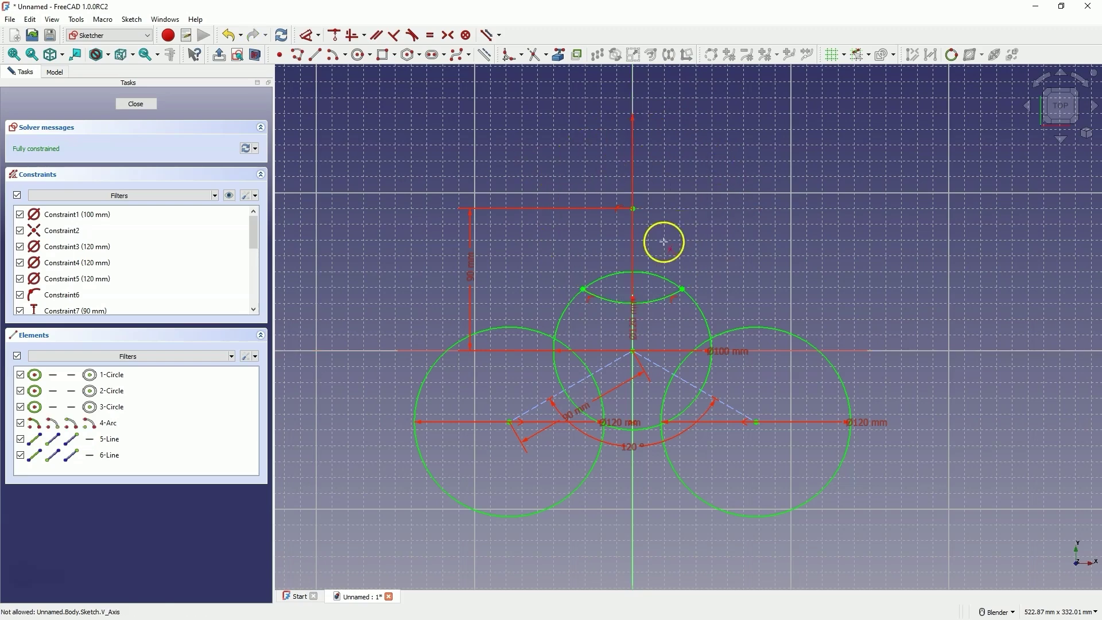
left_click(649, 273)
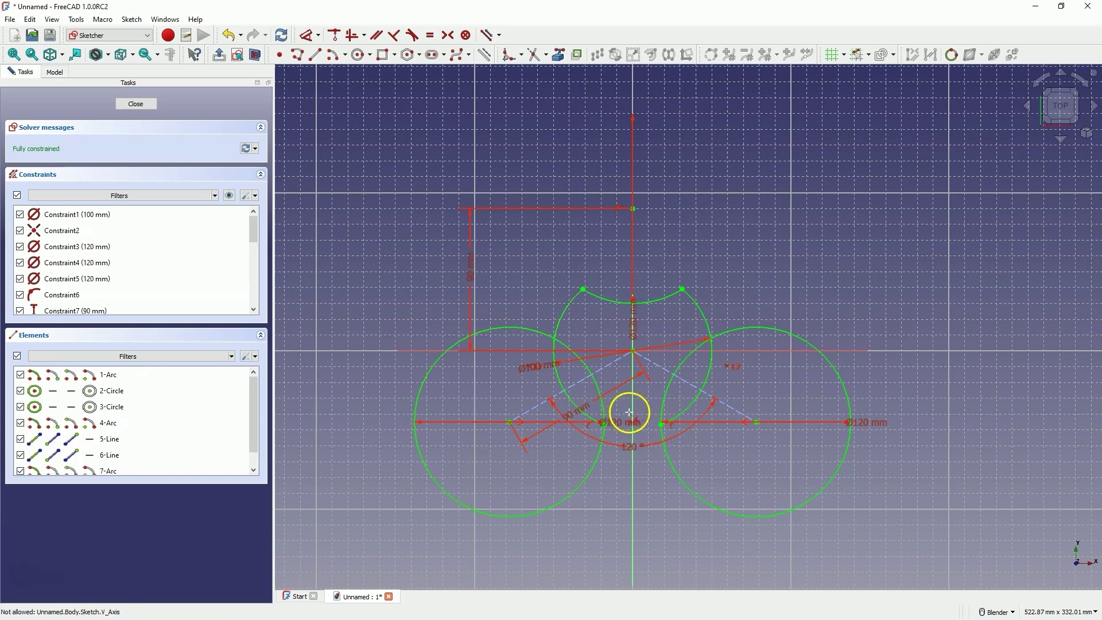
left_click(680, 398)
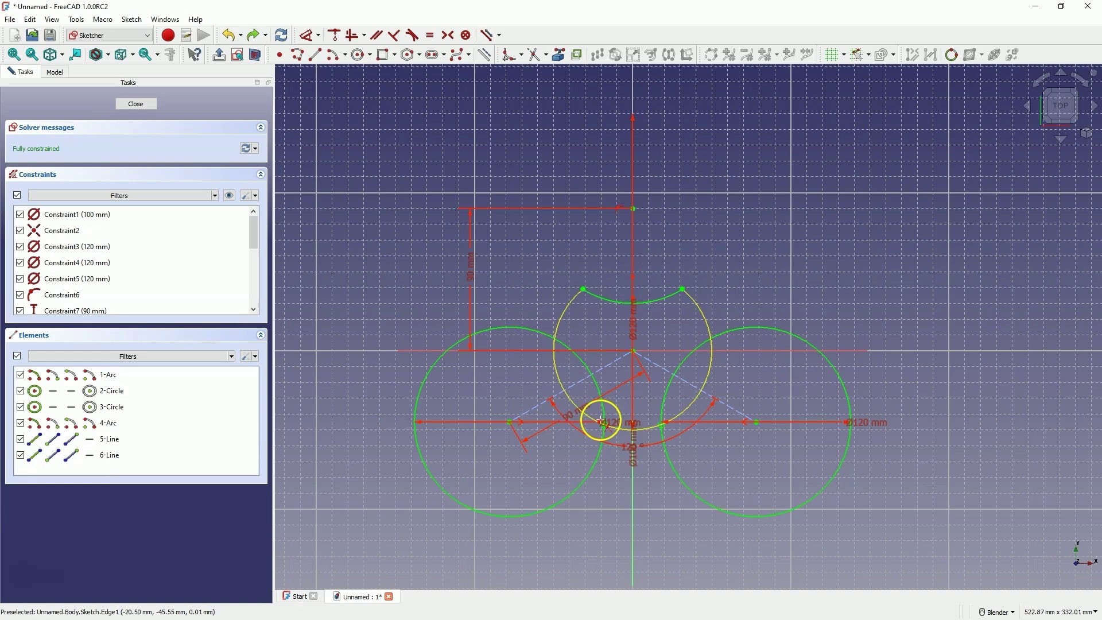
left_click(841, 464)
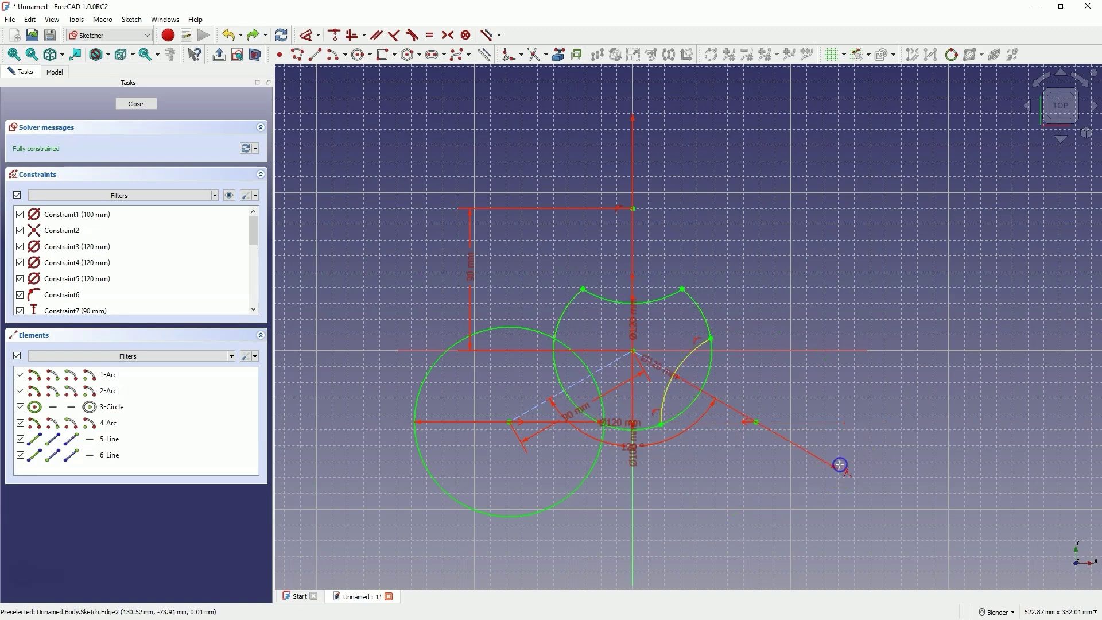
left_click(711, 372)
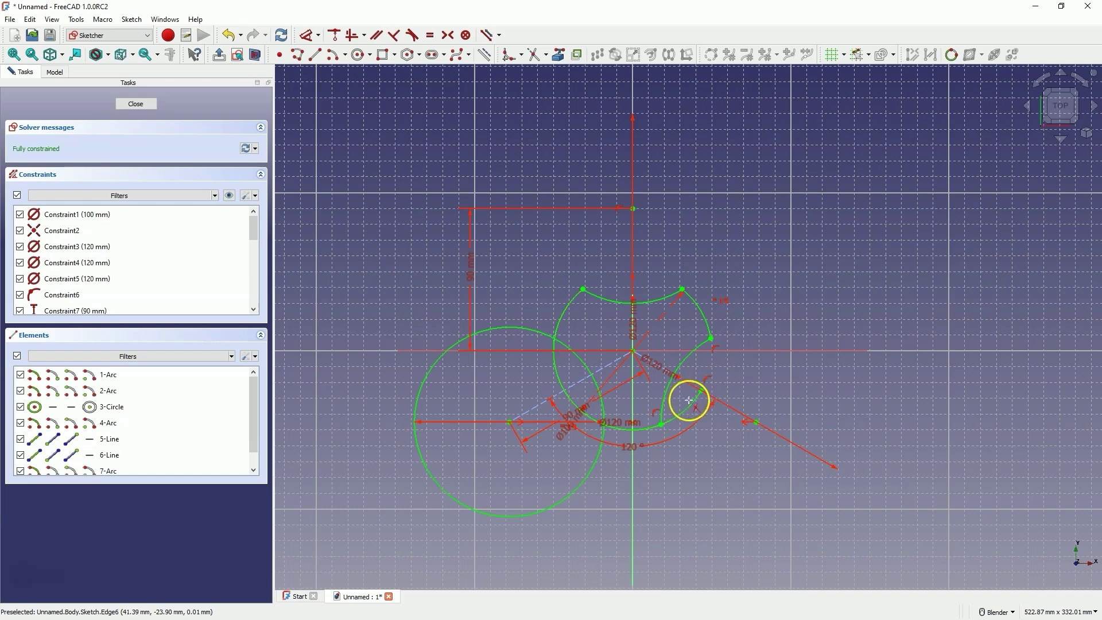
left_click(444, 492)
left_click(547, 363)
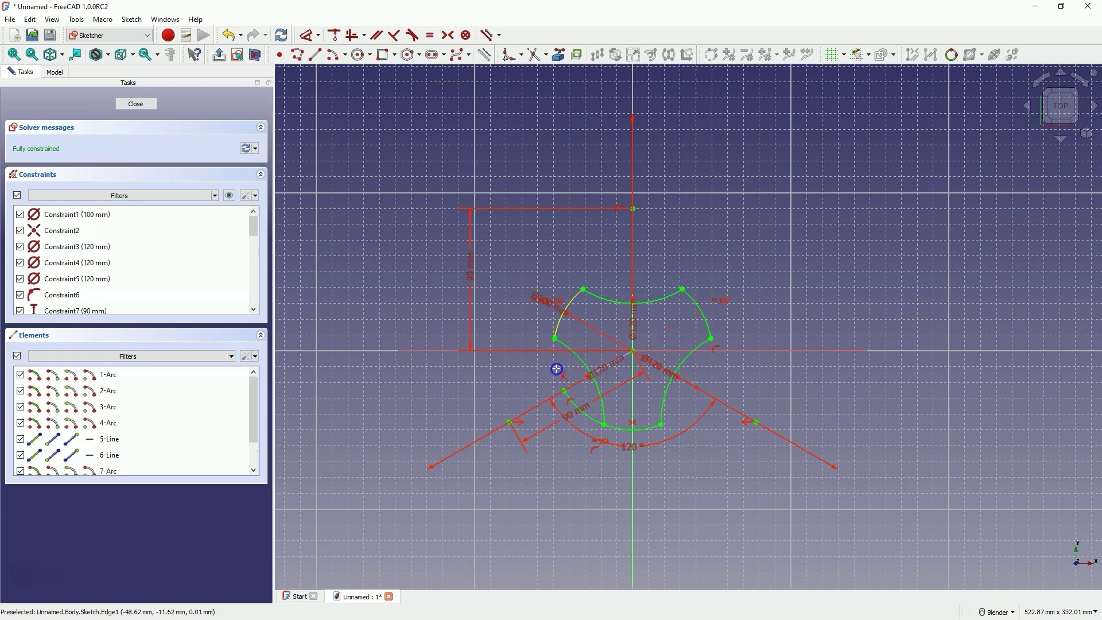
left_click(566, 400)
left_click(572, 404)
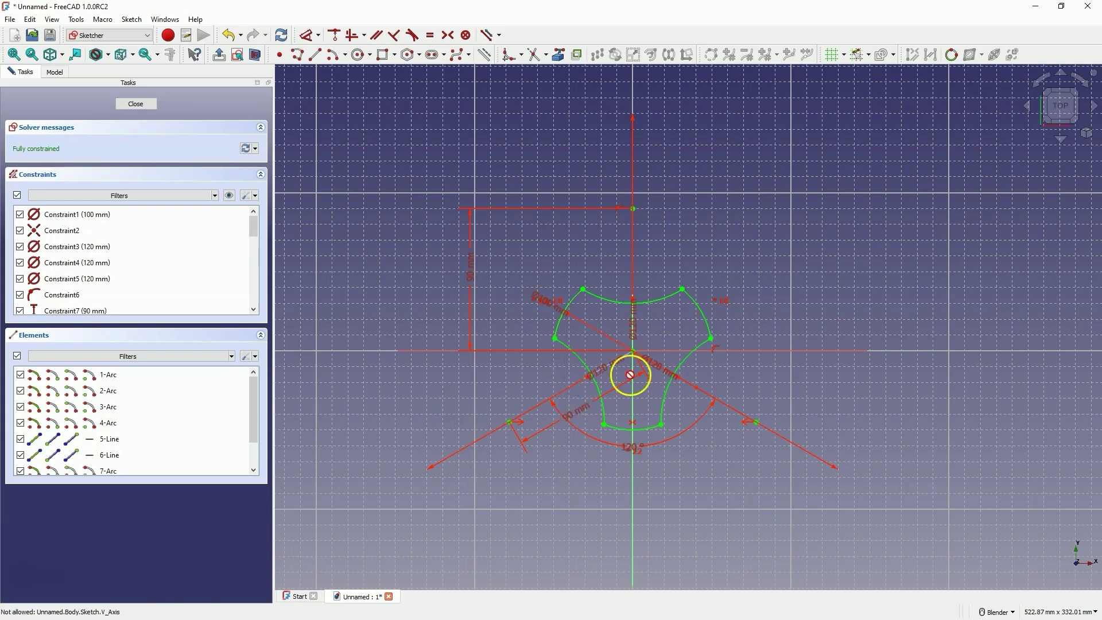
- Close the outline sketch and create a new sketch on the XY plane
left_click(132, 105)
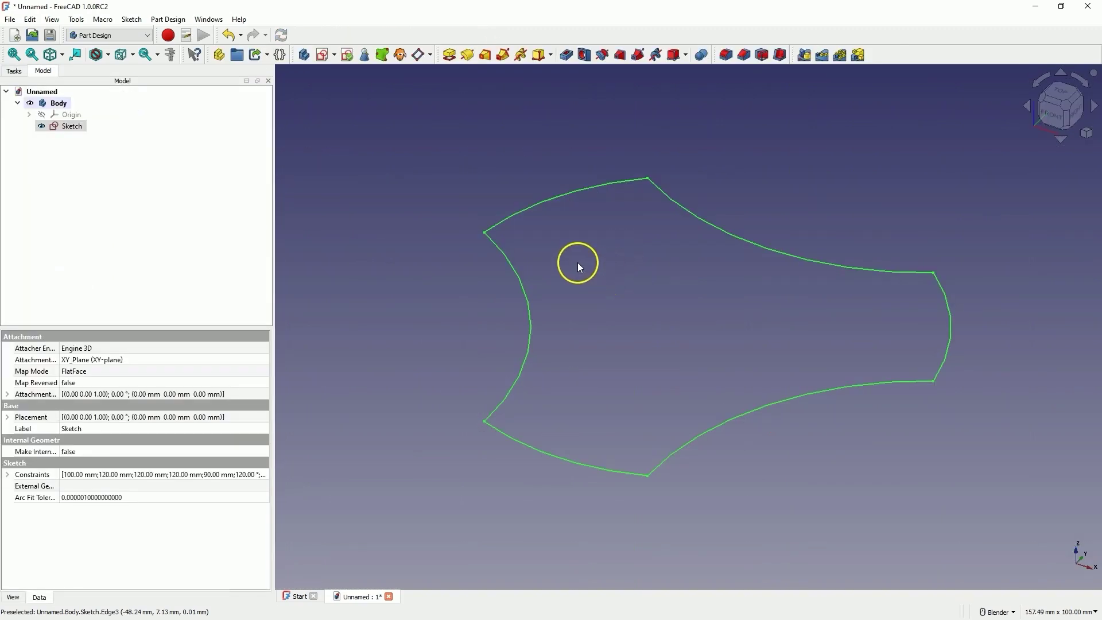
scroll(576, 263, "down", 1)
scroll(571, 264, "down", 1)
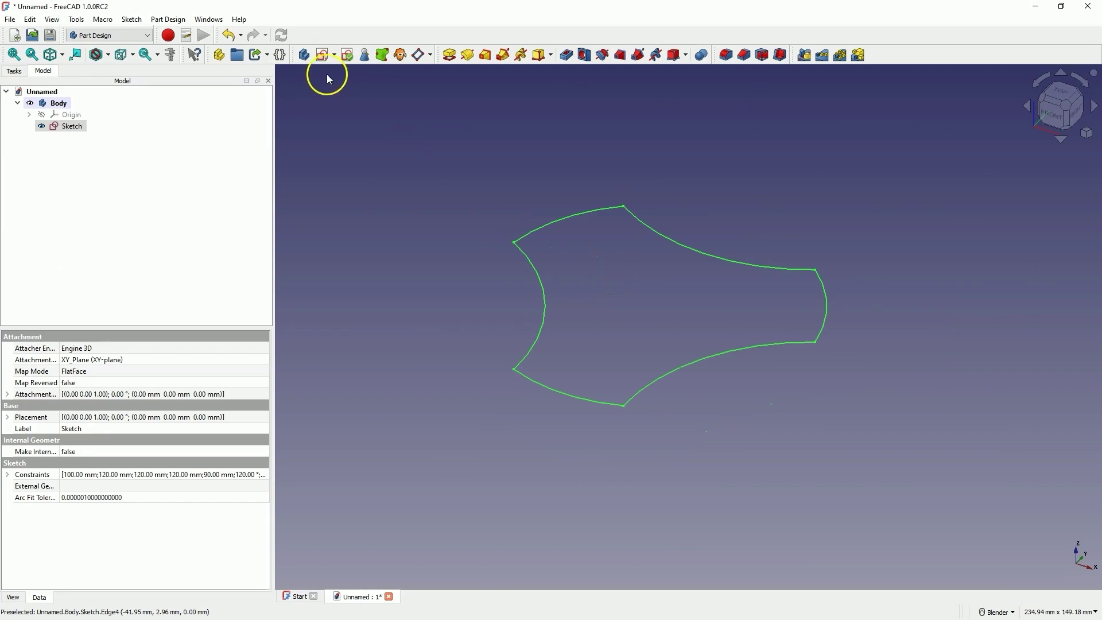
left_click(323, 55)
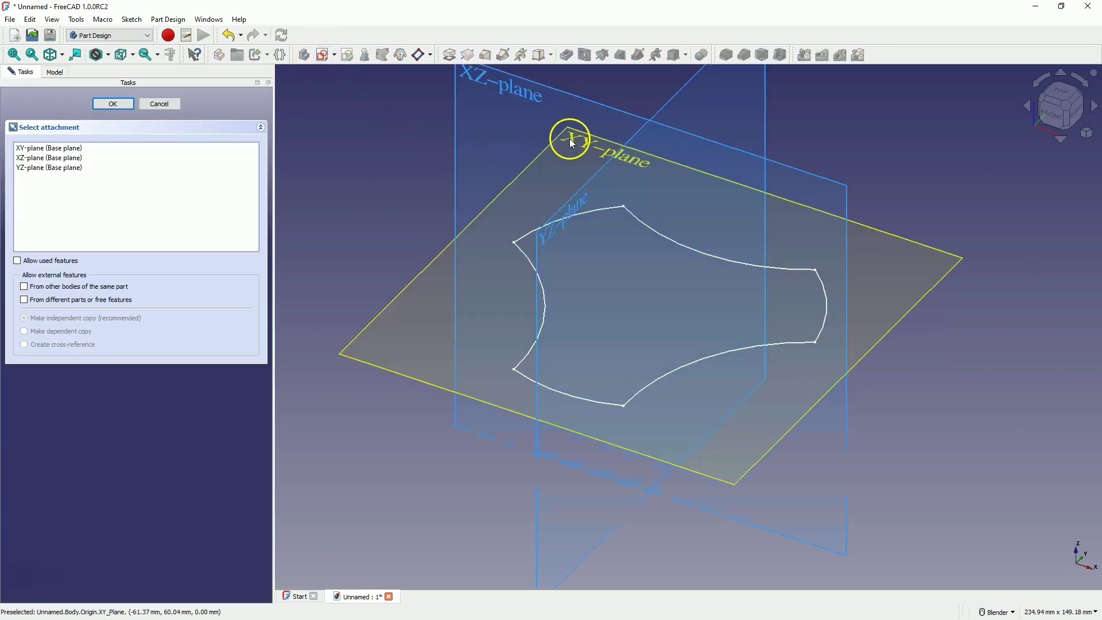
left_click(571, 137)
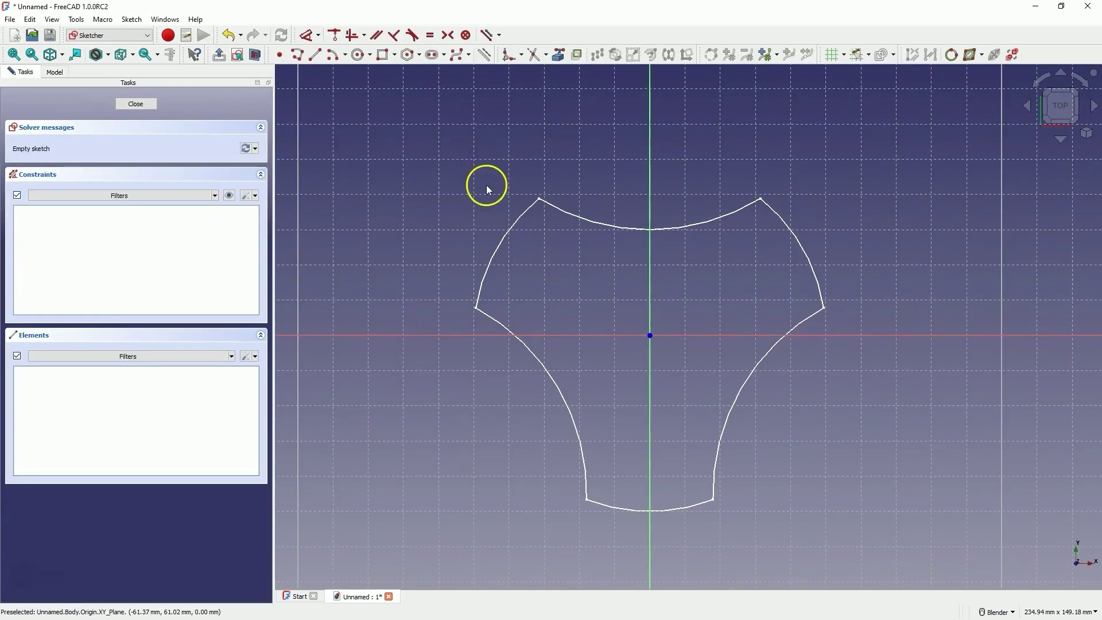
- Draw a hexagon centred on the origin with a 25 mm radius
left_click(420, 54)
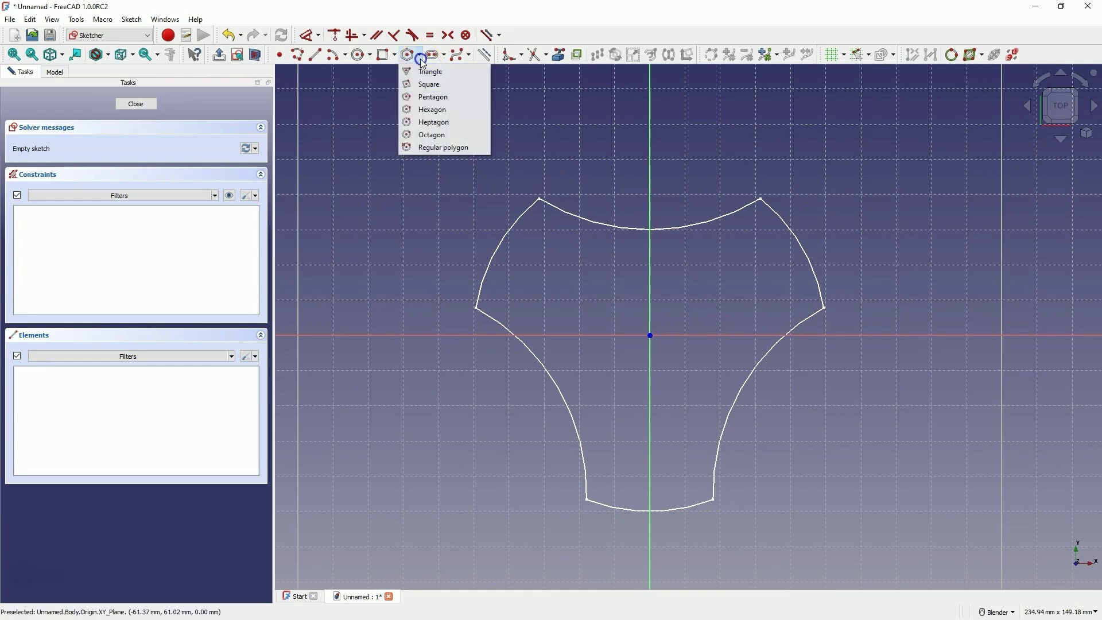
left_click(434, 109)
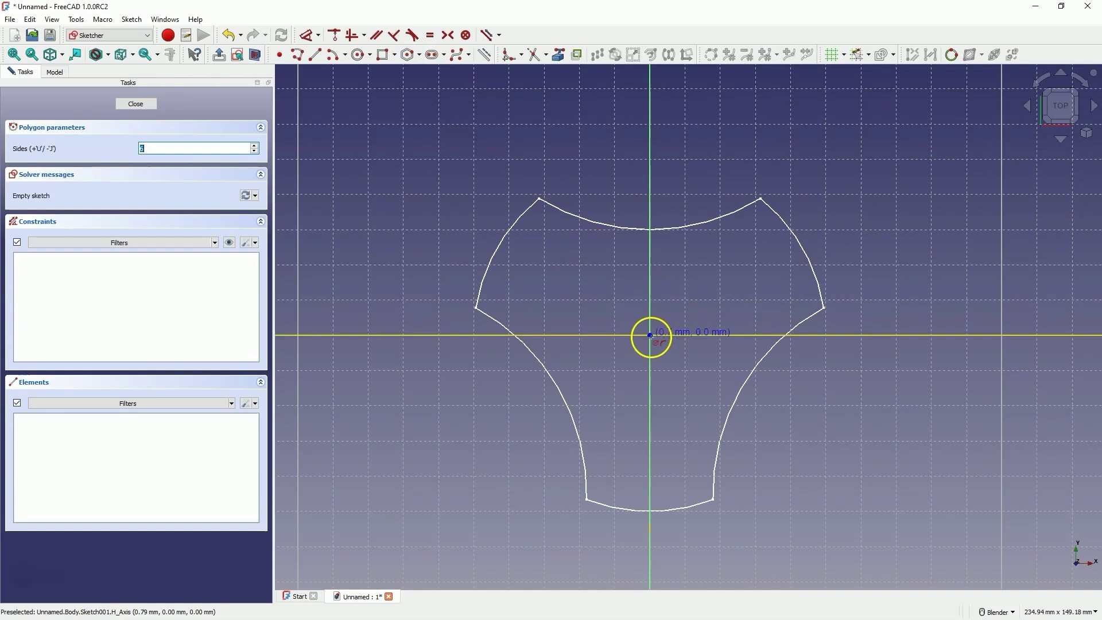
left_click(651, 337)
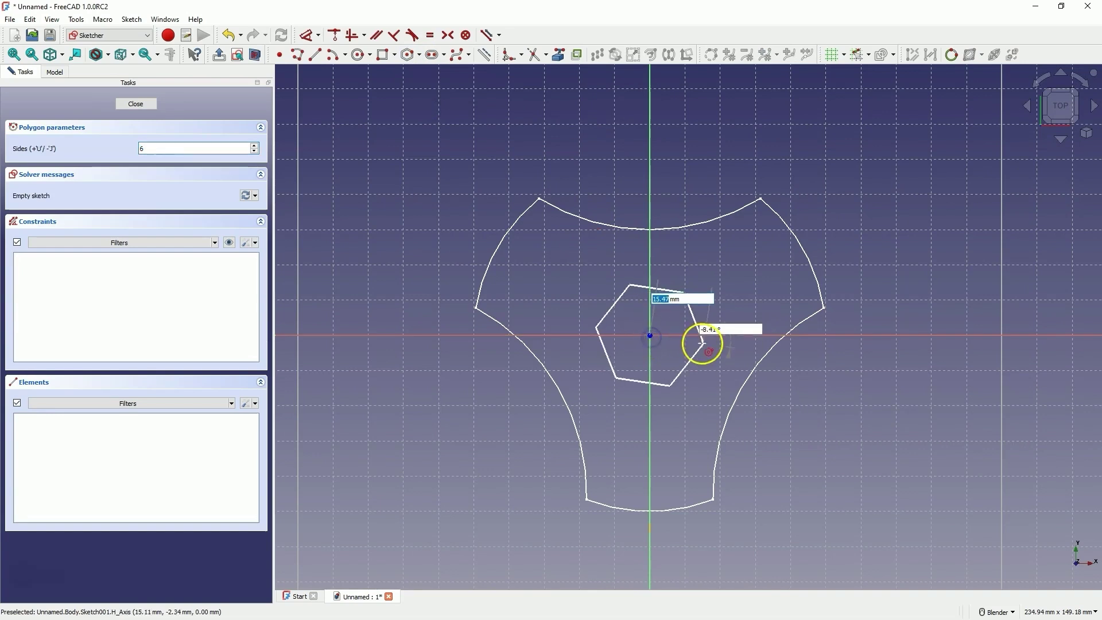
left_click(743, 334)
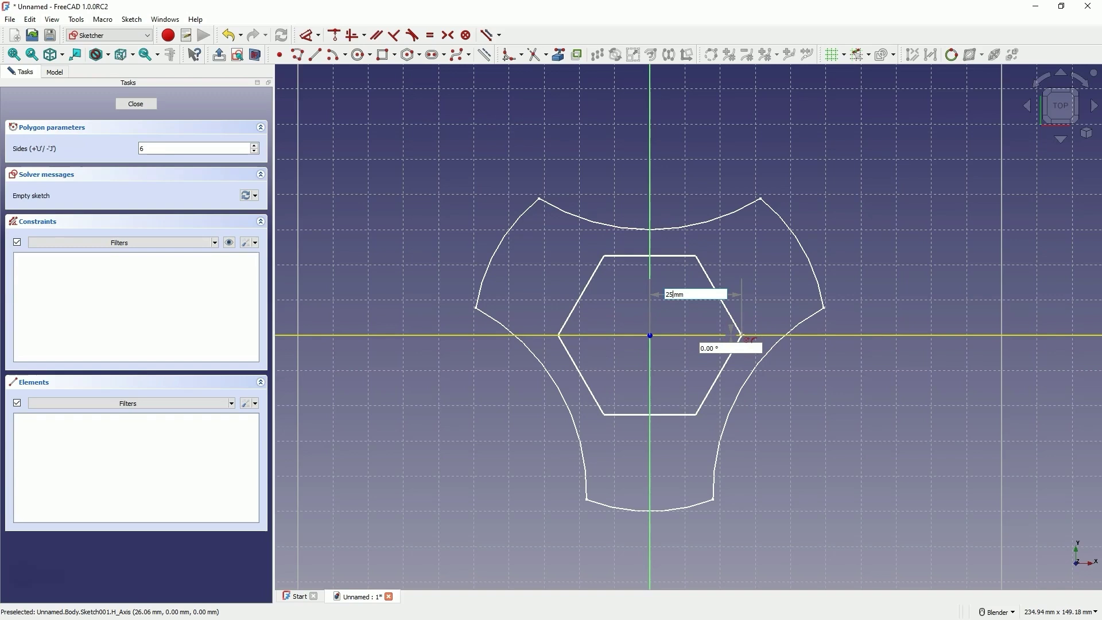
key("Tab")
left_click(755, 335)
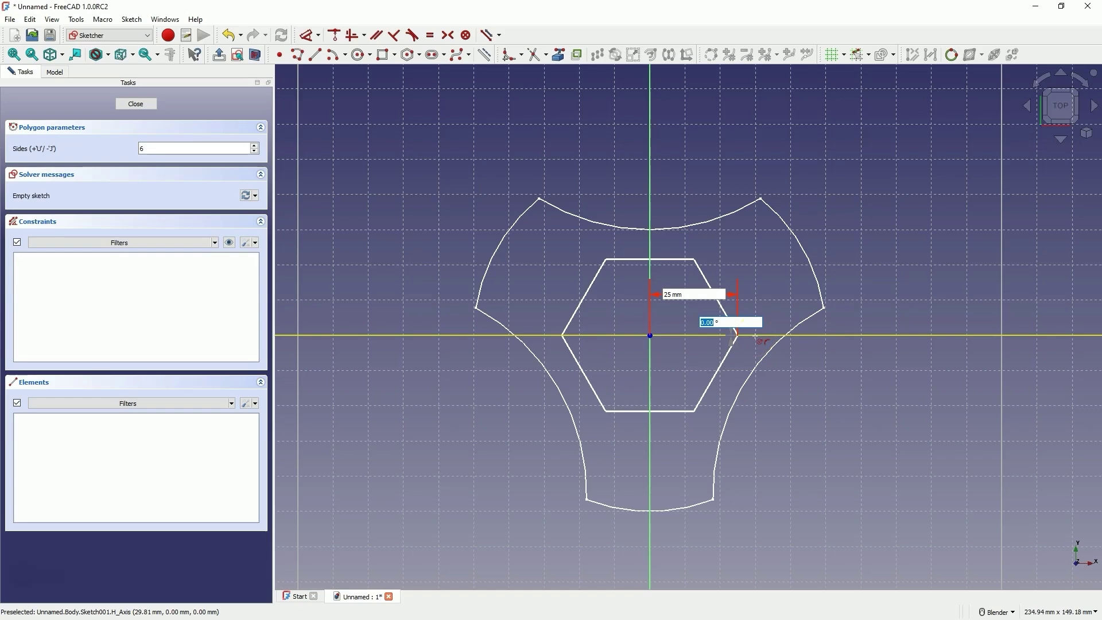
left_click(755, 336)
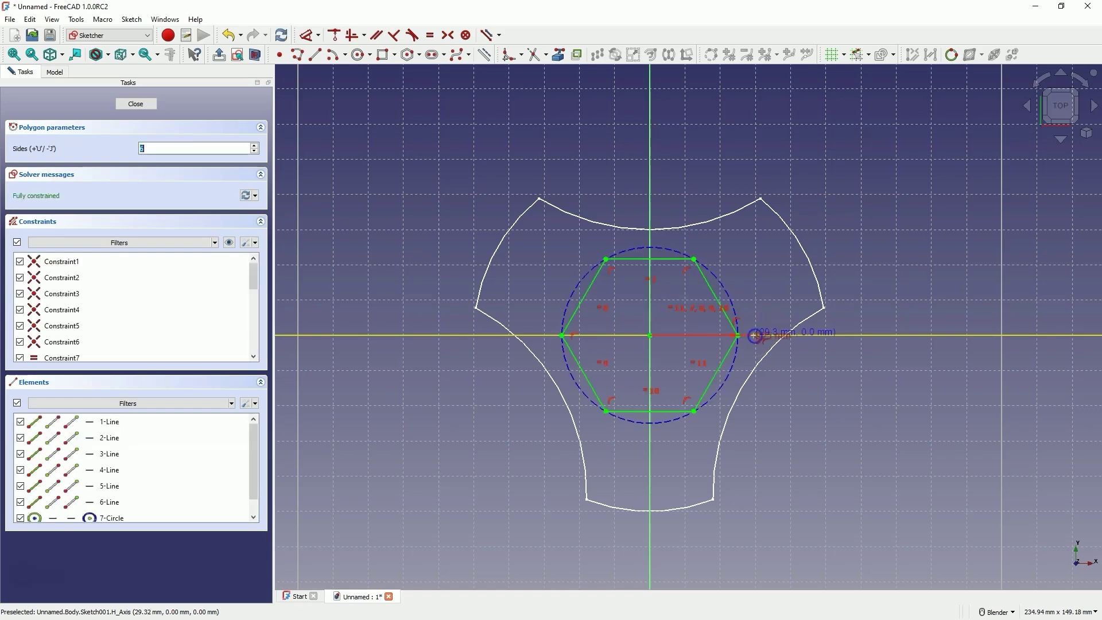
- Close the hexagon sketch and set Sketch001's attachment position z to 30 mm
left_click(142, 107)
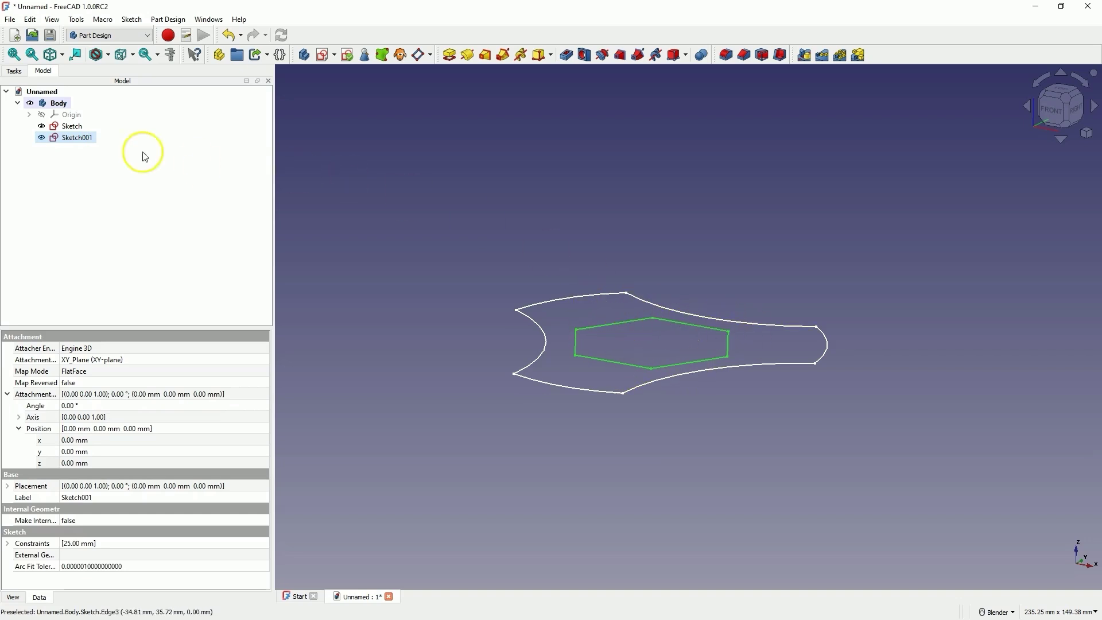
left_click(73, 139)
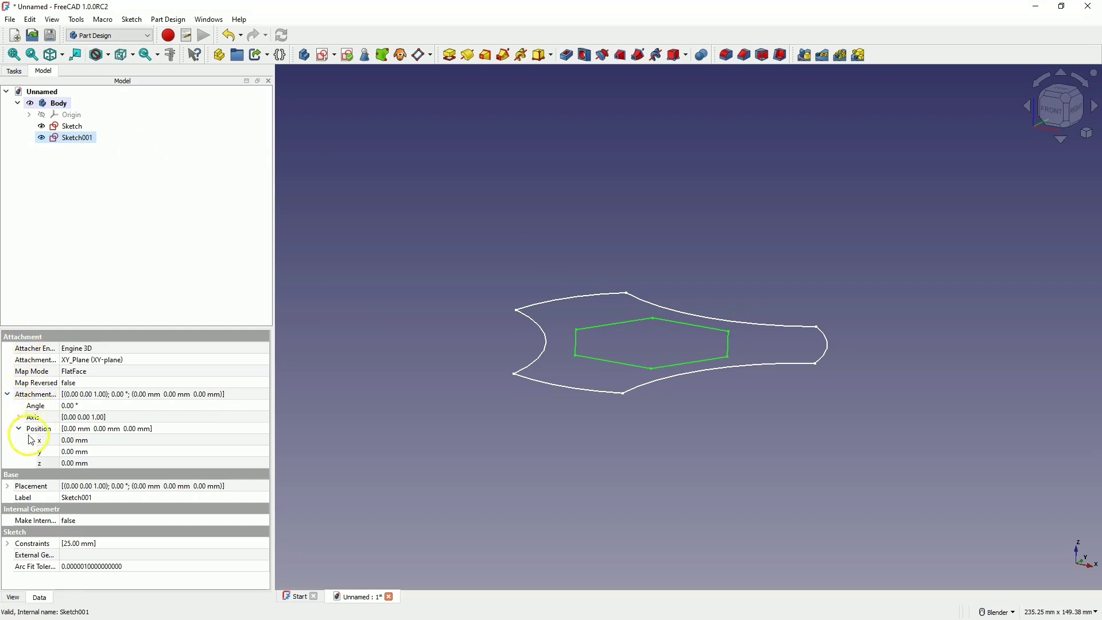
left_click(67, 463)
scroll(67, 463, "up", 6)
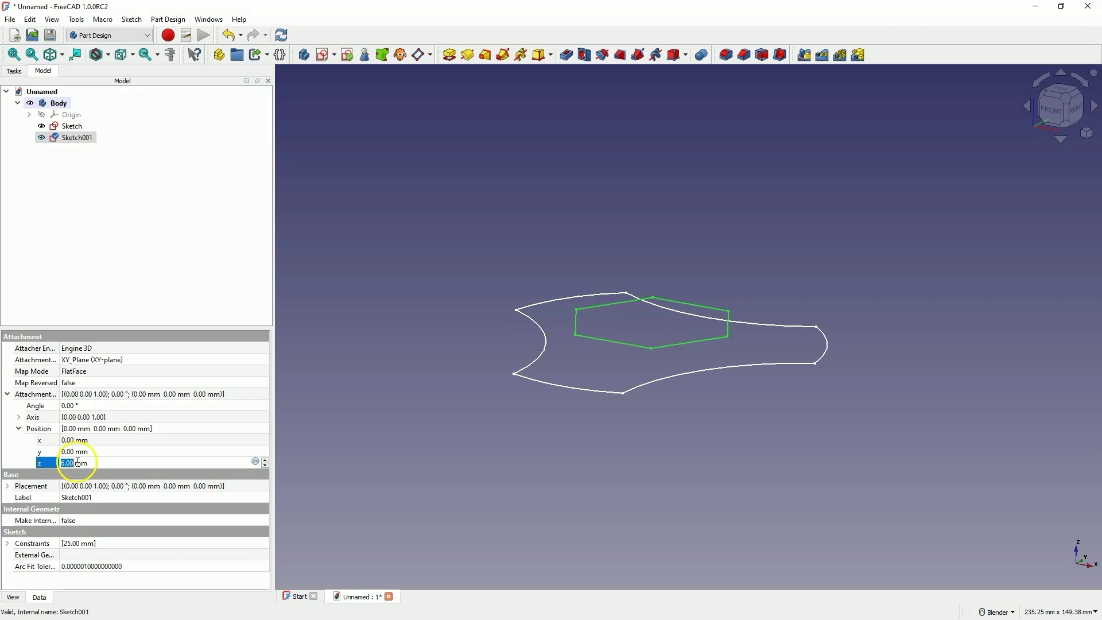
scroll(76, 463, "up", 15)
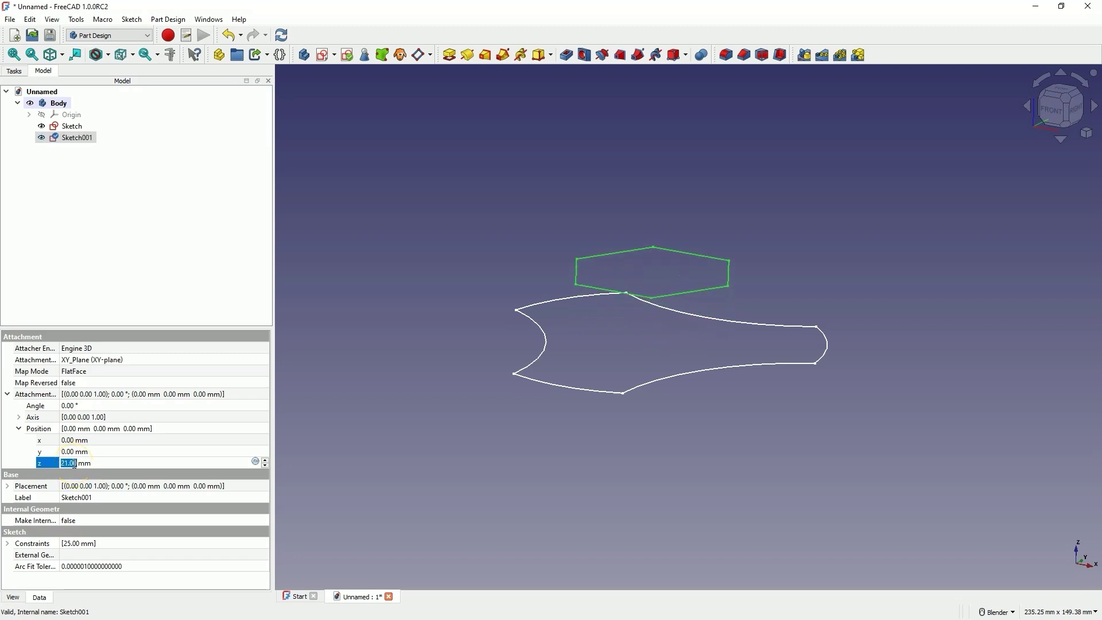
scroll(74, 464, "up", 9)
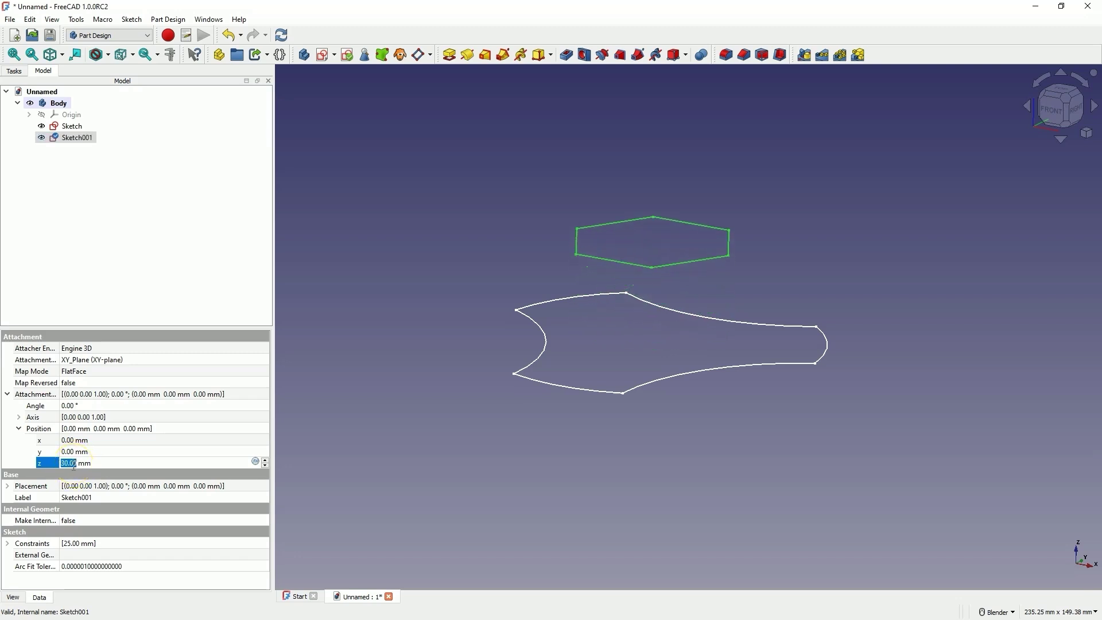
left_click(398, 263)
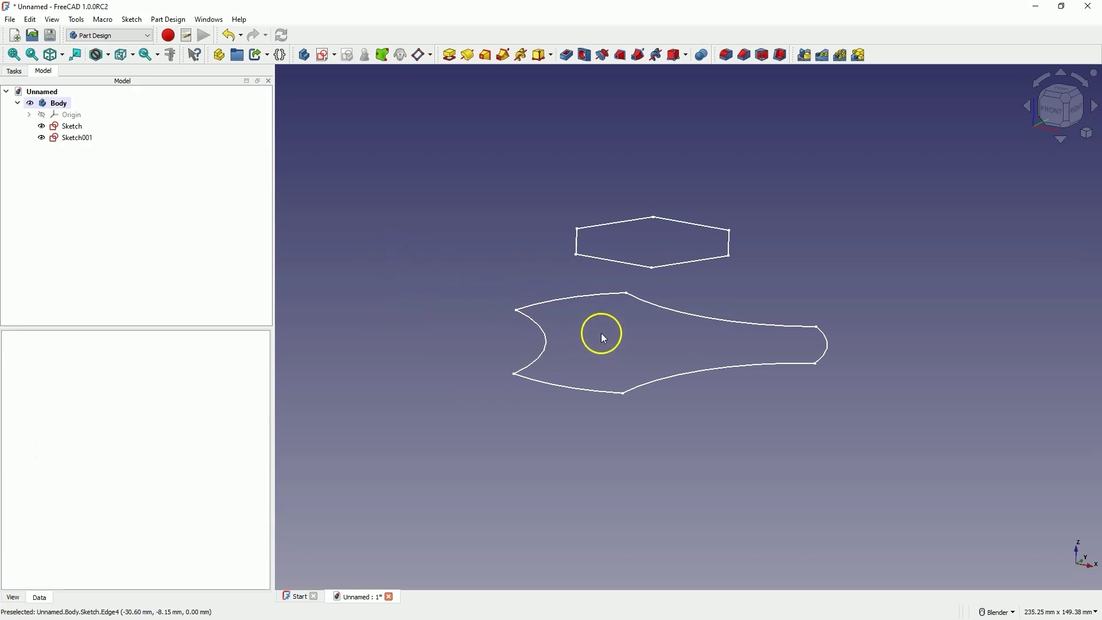
- Loft Sketch, the three-lobed base outline, up to the hexagon in Sketch001 as an Additive Loft
key("1")
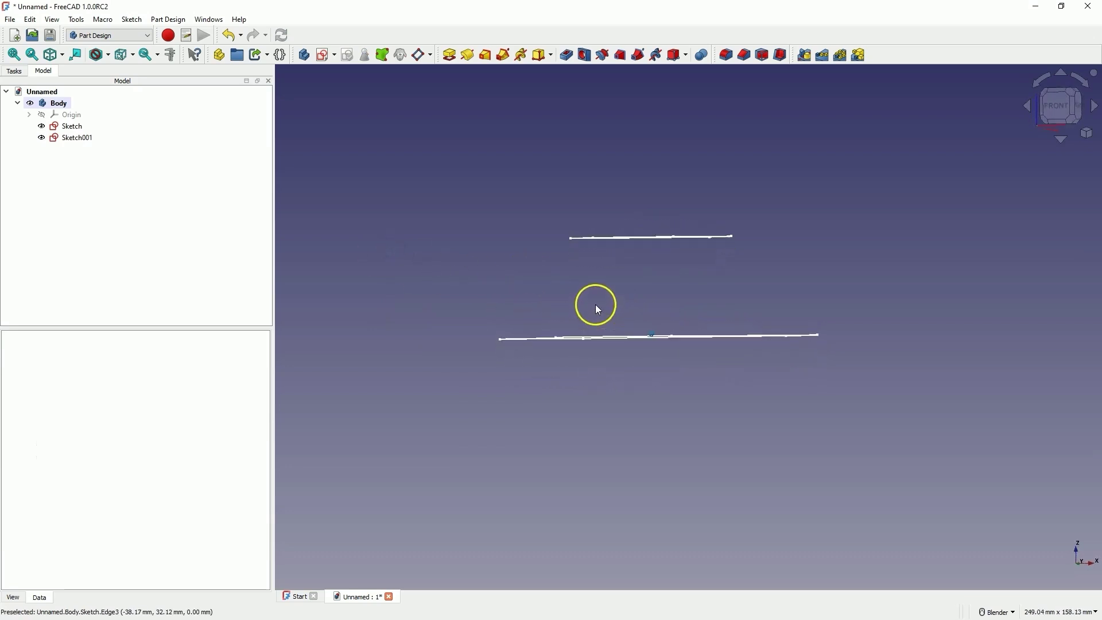
middle_click_drag(595, 304, 614, 268)
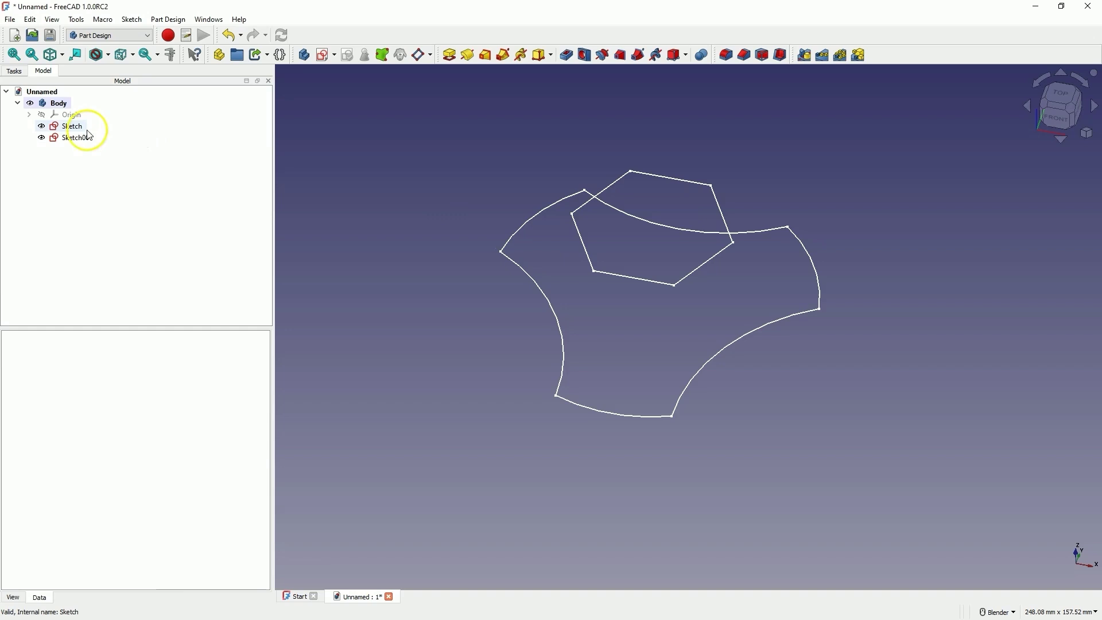
left_click(69, 126)
left_click(75, 141, "ctrl")
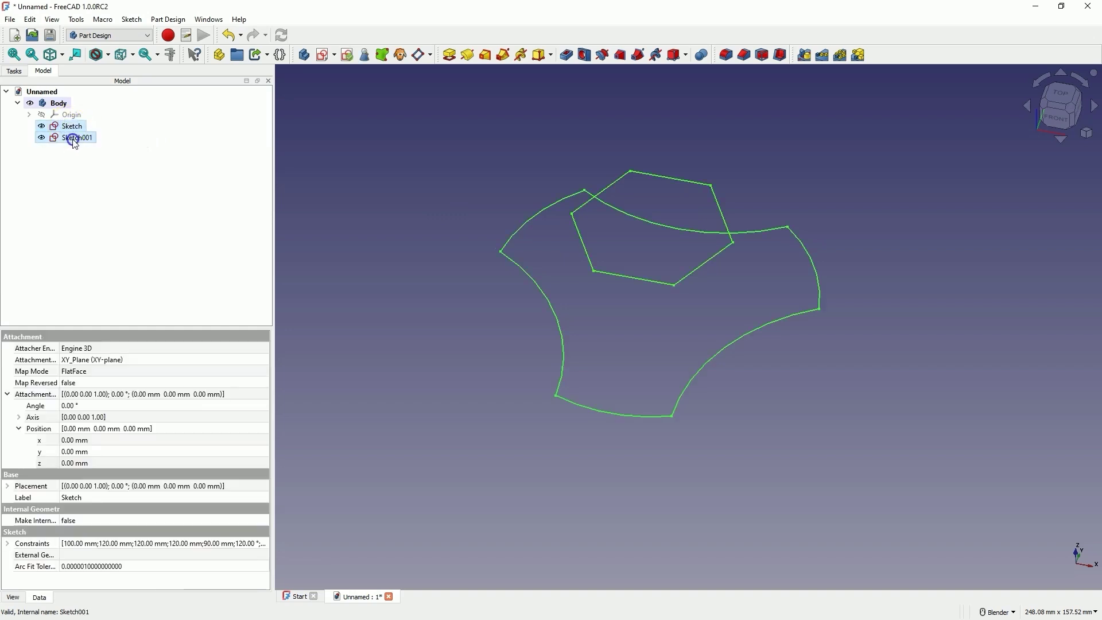
left_click(85, 143, "ctrl")
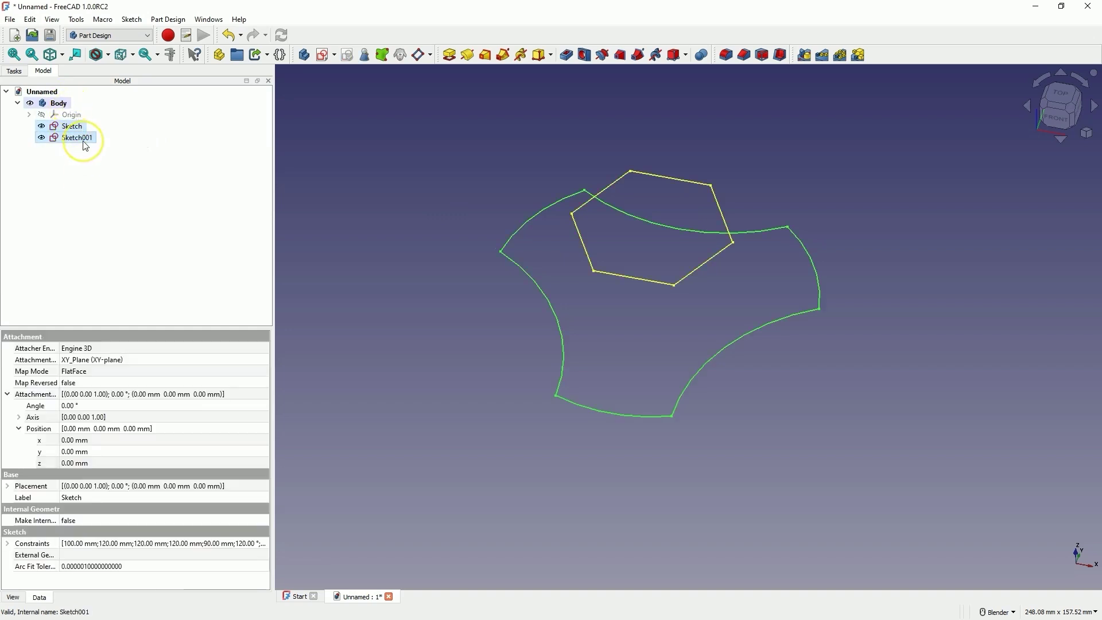
left_click(487, 57)
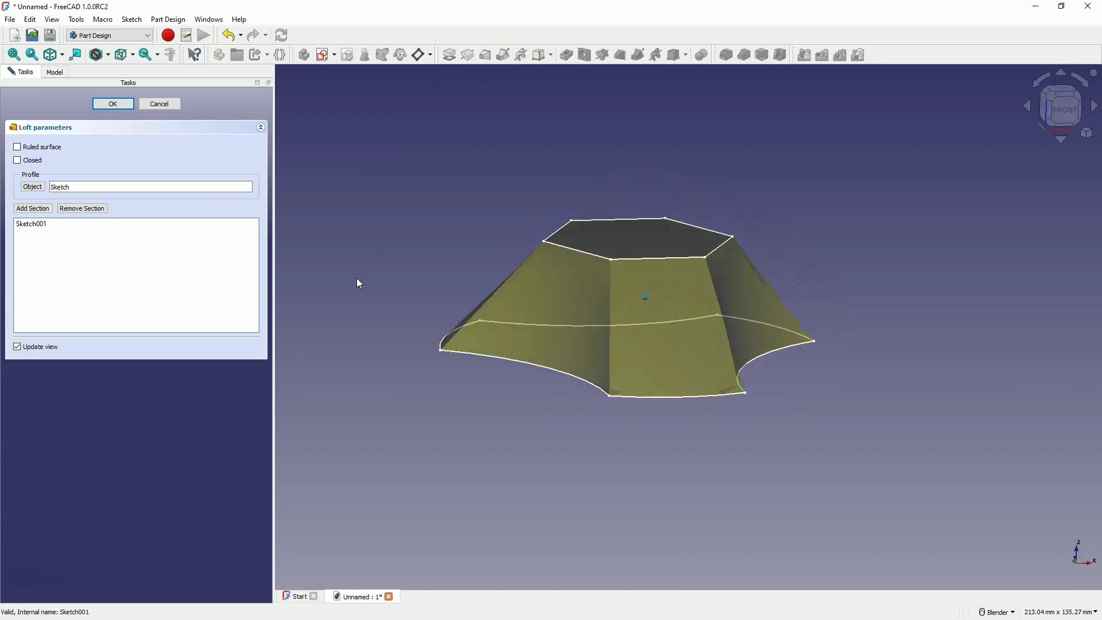
left_click(113, 104)
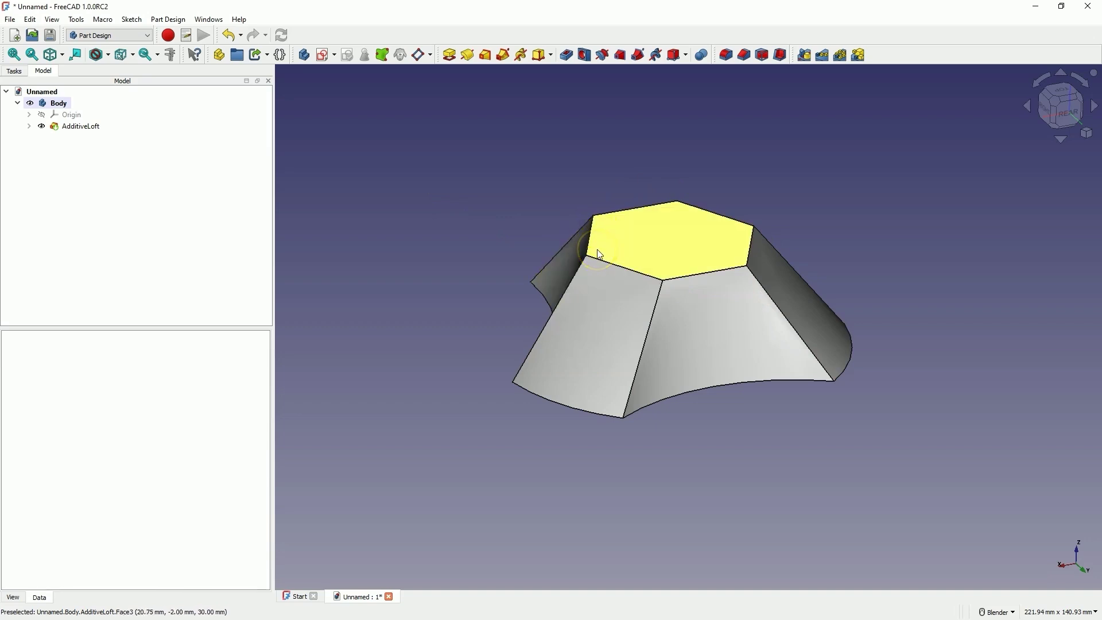
- Select the loft's hexagonal top face and its bottom face to leave open
left_click(642, 251)
left_click(665, 246)
middle_click_drag(691, 374, 656, 332)
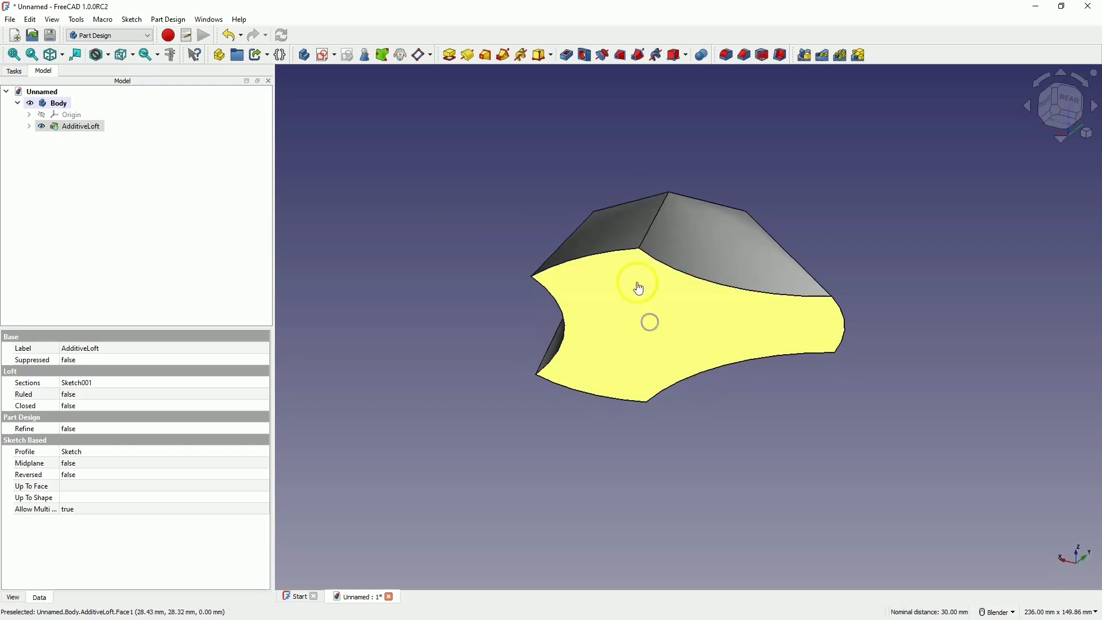
left_click(650, 323)
key("0")
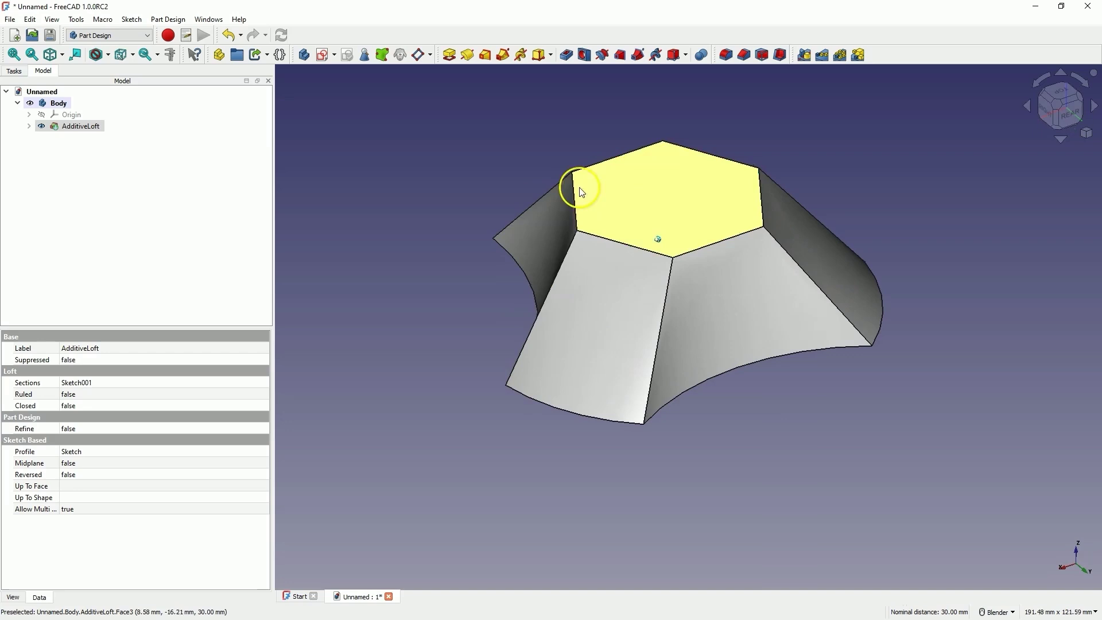
- Hollow the loft into a 3 mm Thickness shell with walls thickened outward
left_click(779, 57)
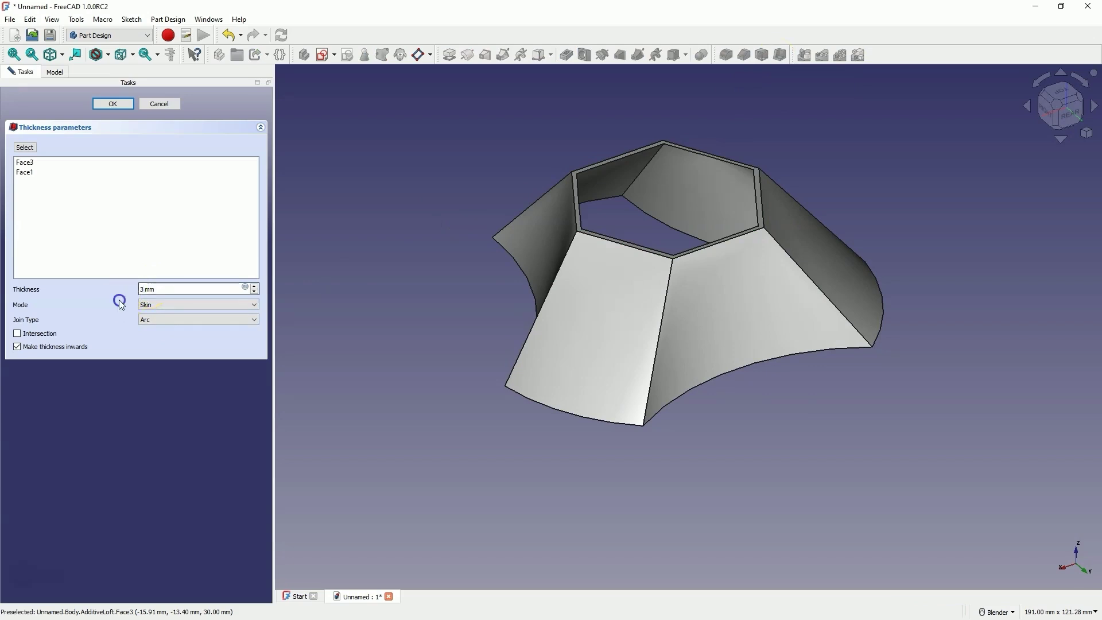
middle_click_drag(597, 221, 634, 226)
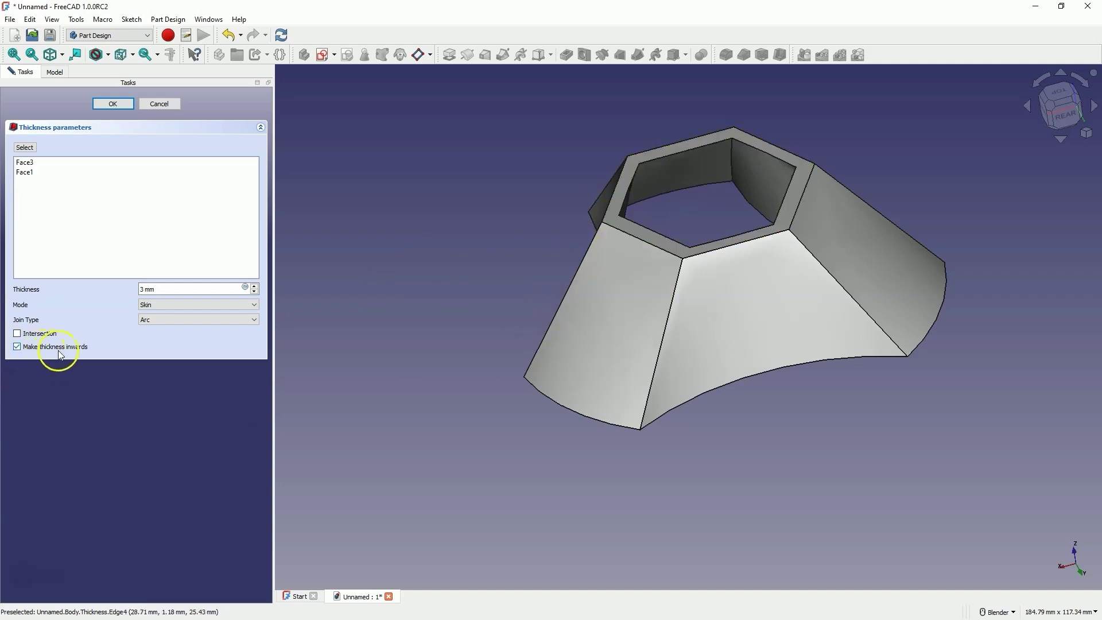
left_click(17, 347)
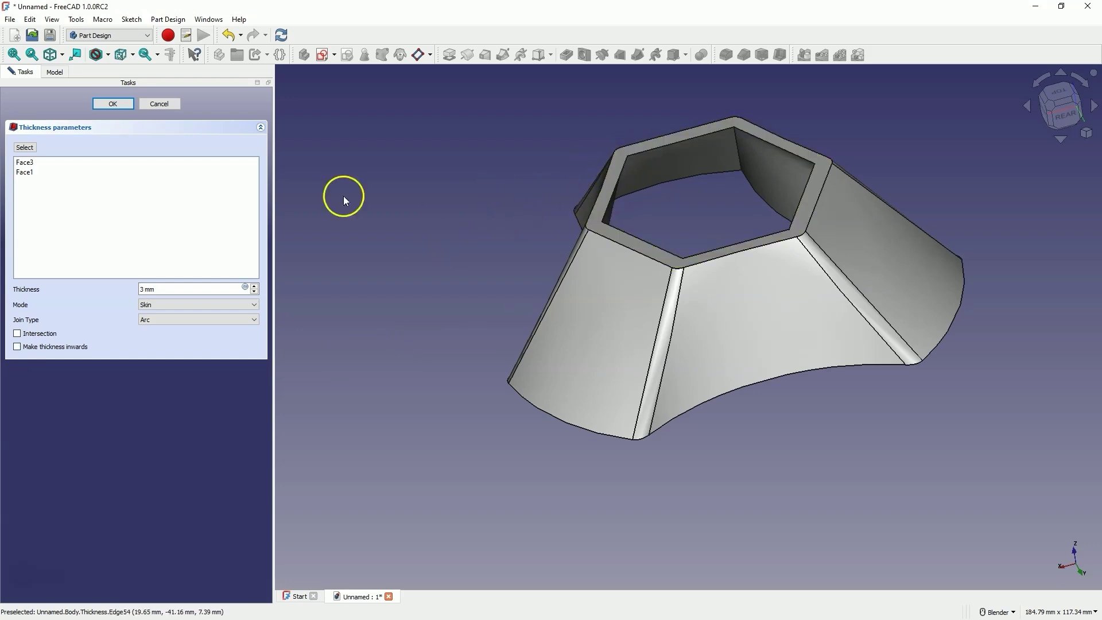
left_click(112, 104)
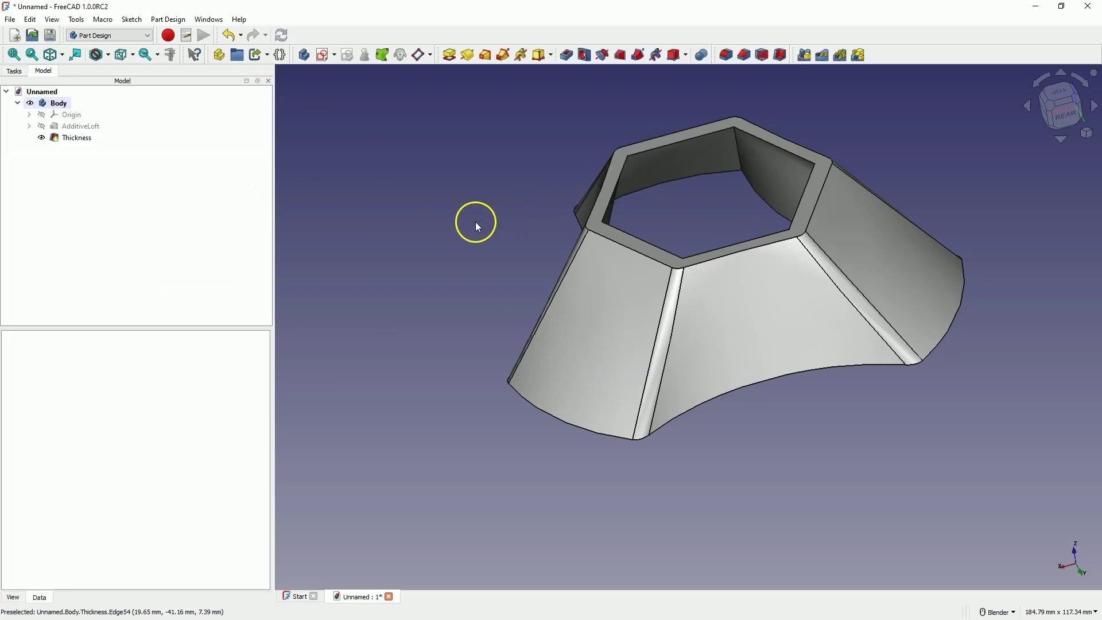
middle_click_drag(475, 221, 432, 245)
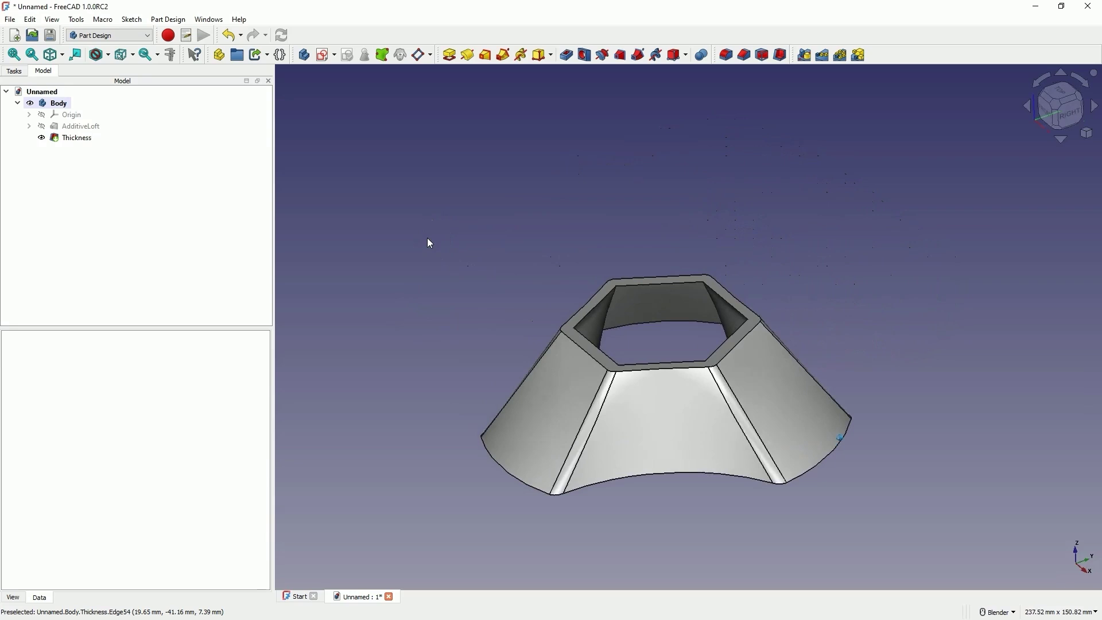